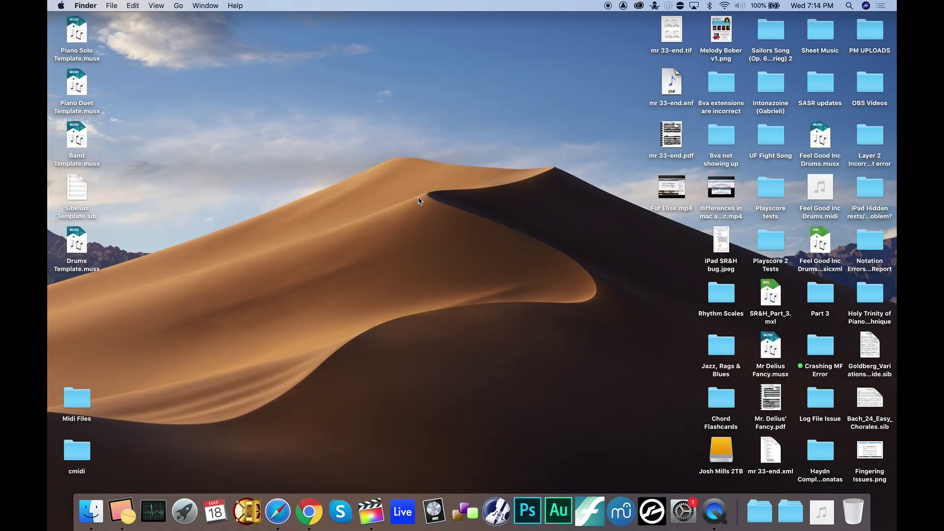
Preview Fur Elise.mp4 in Quick Look and pause it, then open and close Launchpad.
left_click(674, 182)
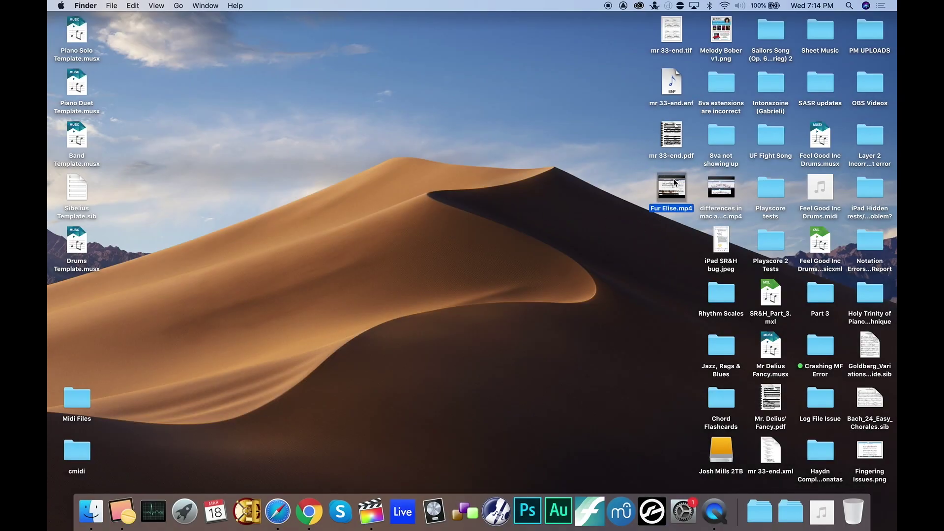
key("space")
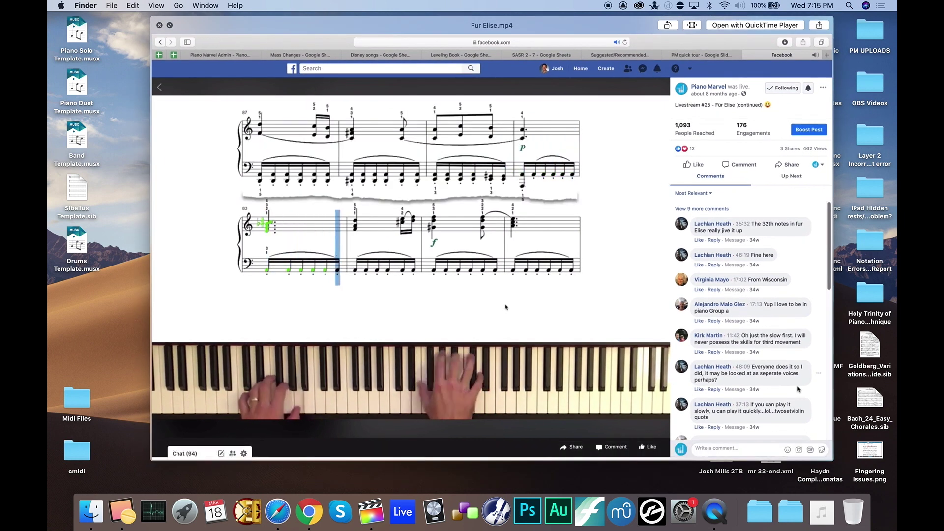
mouse_move(552, 248)
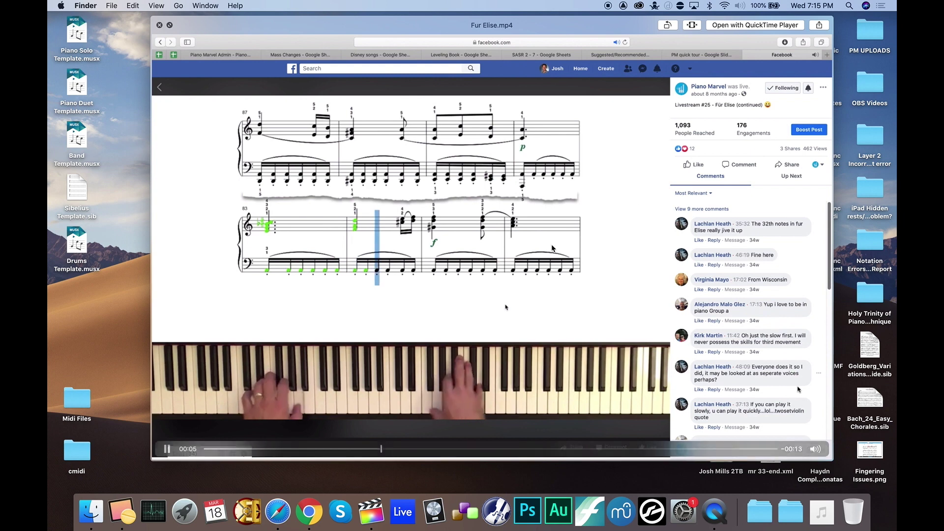
left_click(167, 449)
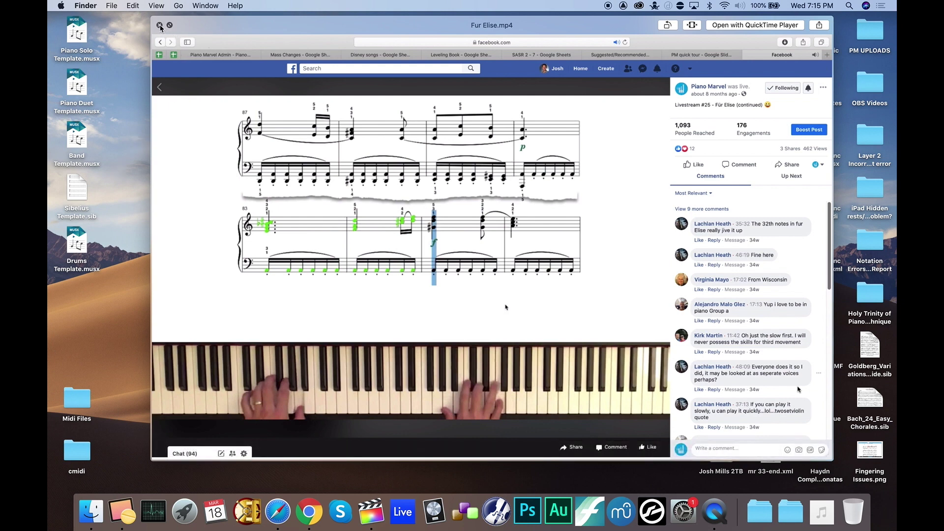
left_click(184, 511)
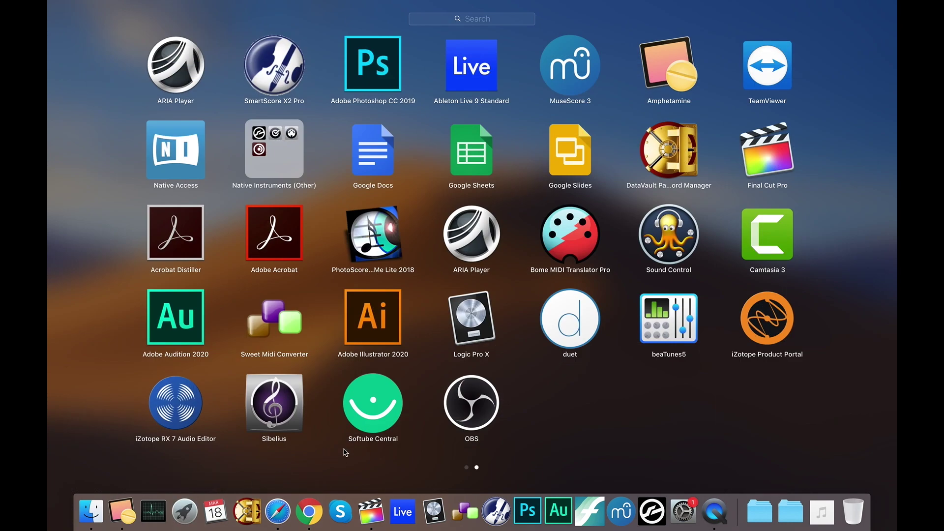
left_click(601, 426)
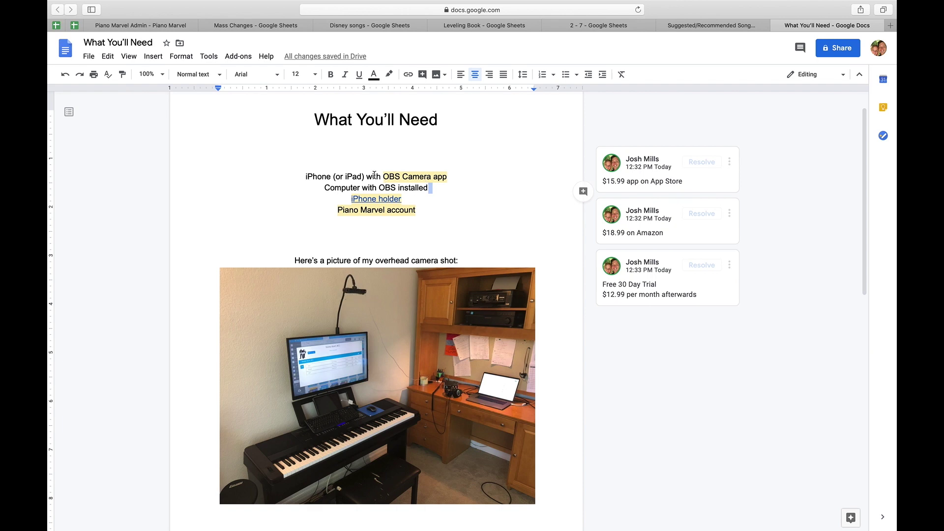
left_click_drag(380, 188, 404, 188)
scroll(346, 394, "down", 1)
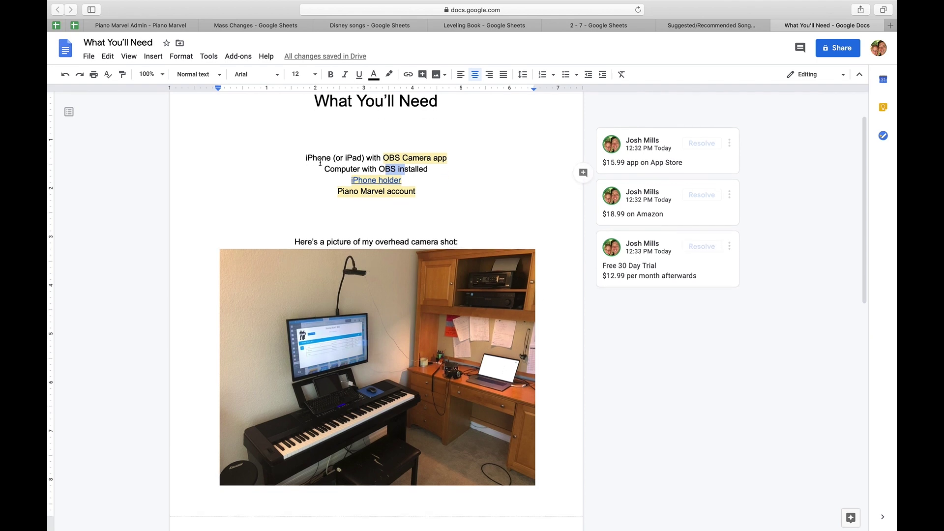
left_click_drag(303, 157, 454, 156)
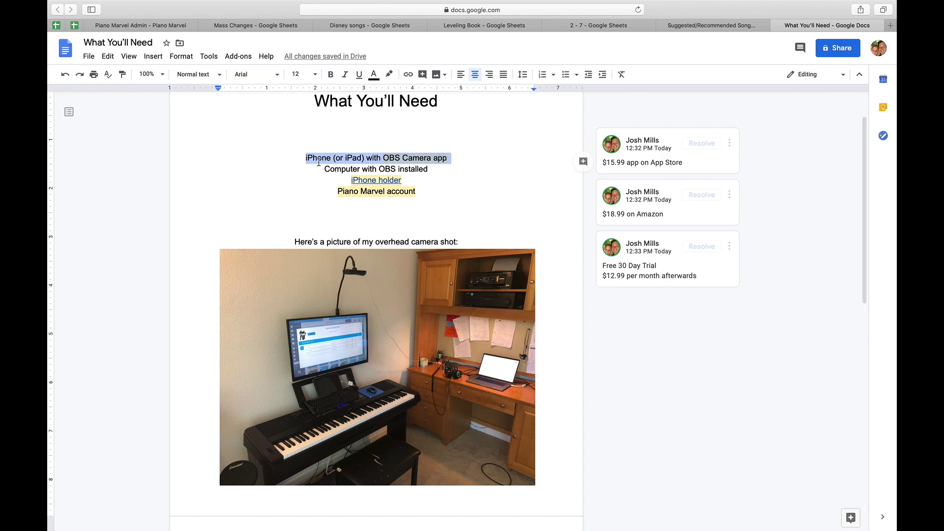
left_click(310, 197)
left_click_drag(302, 155, 453, 155)
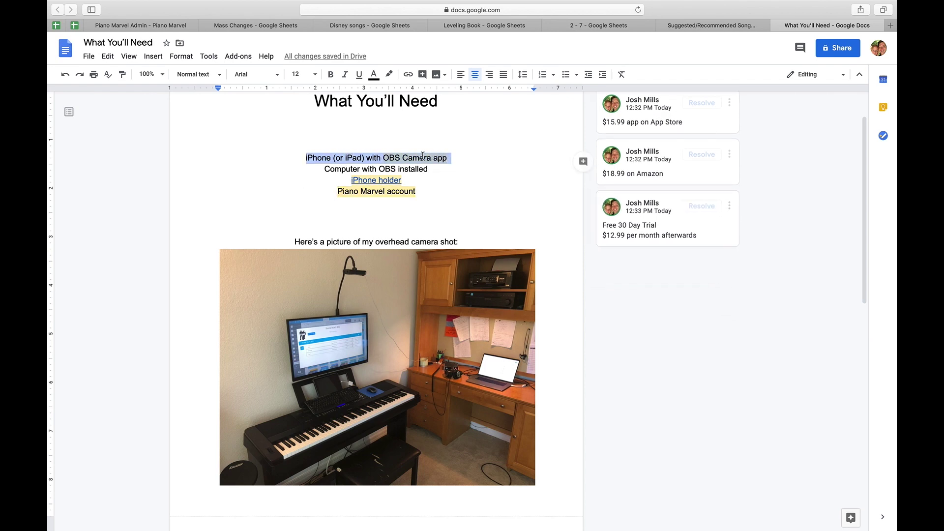
left_click(414, 155)
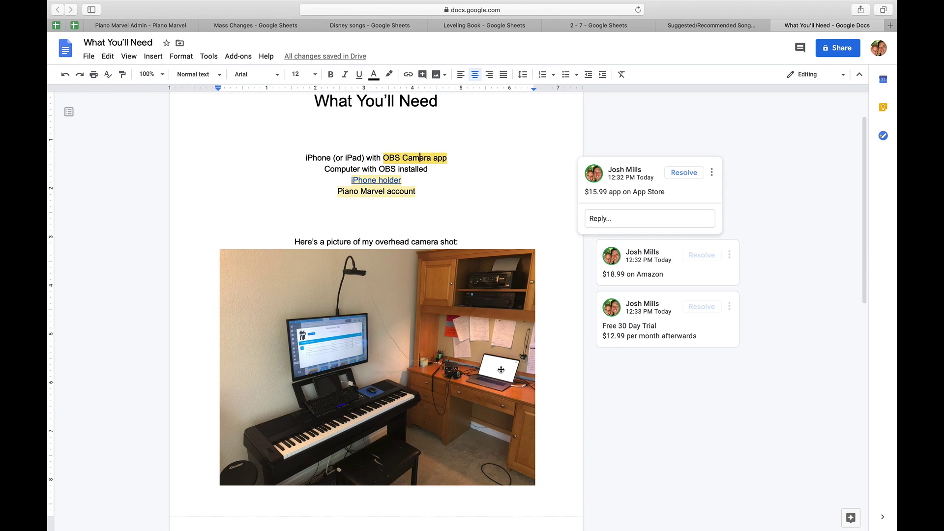
left_click_drag(318, 167, 417, 180)
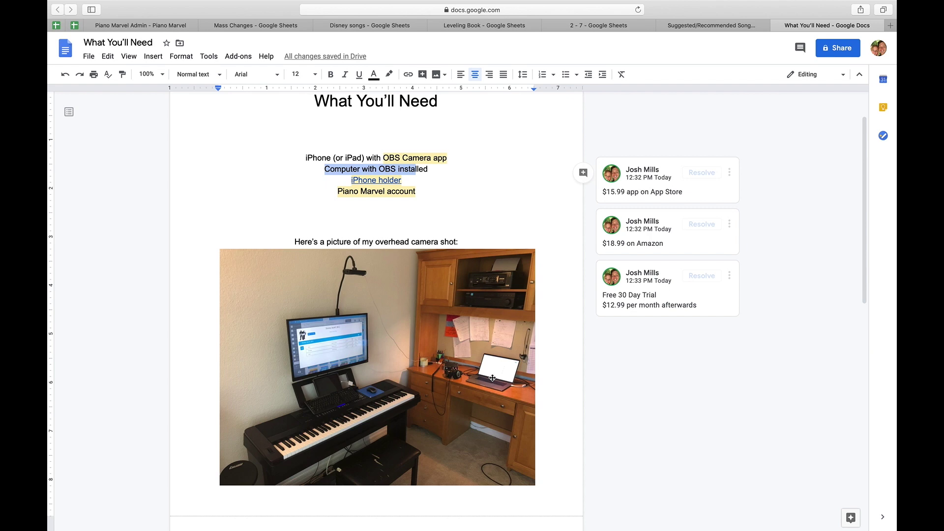
triple_click(347, 180)
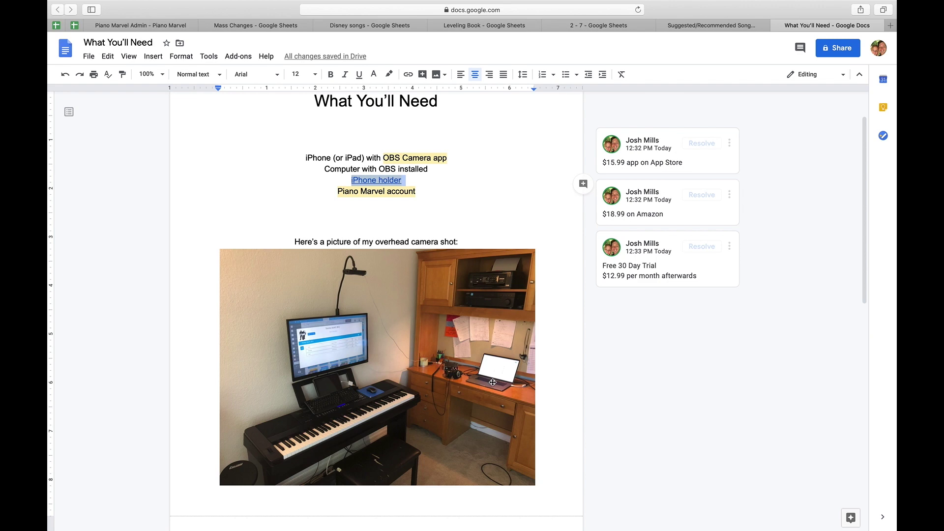
left_click_drag(324, 193, 432, 192)
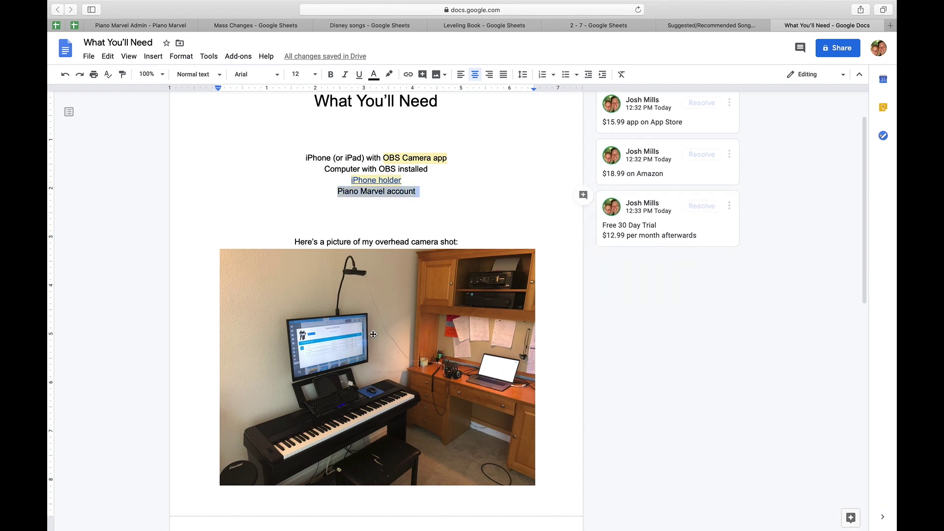
scroll(335, 331, "down", 1)
scroll(335, 331, "down", 2)
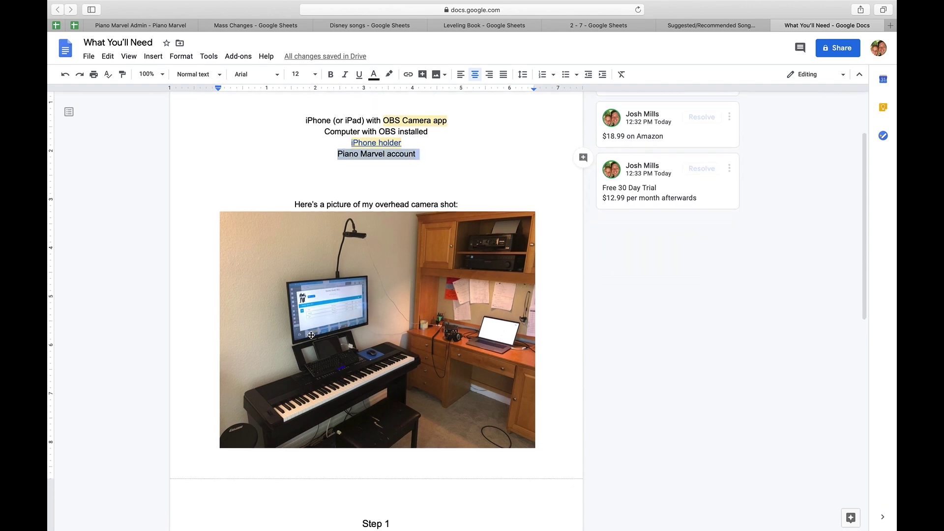
scroll(357, 337, "up", 2)
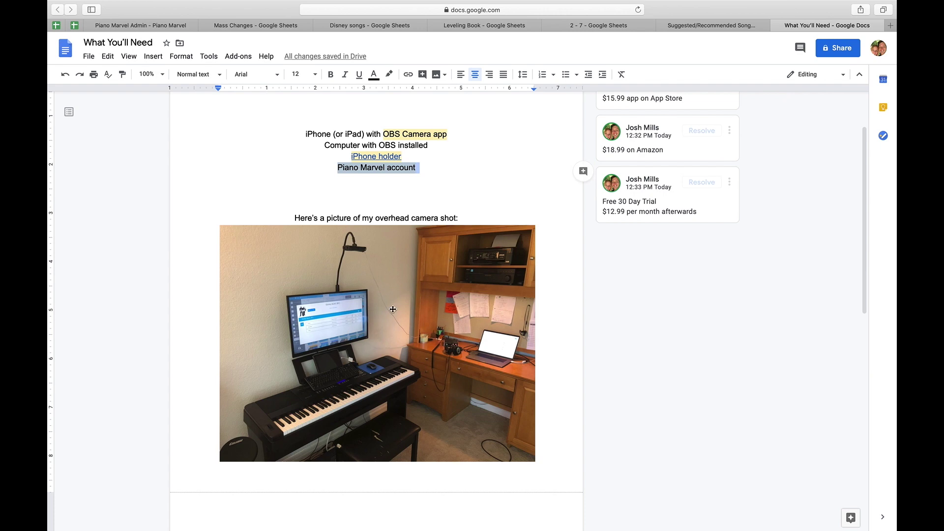
left_click(258, 172)
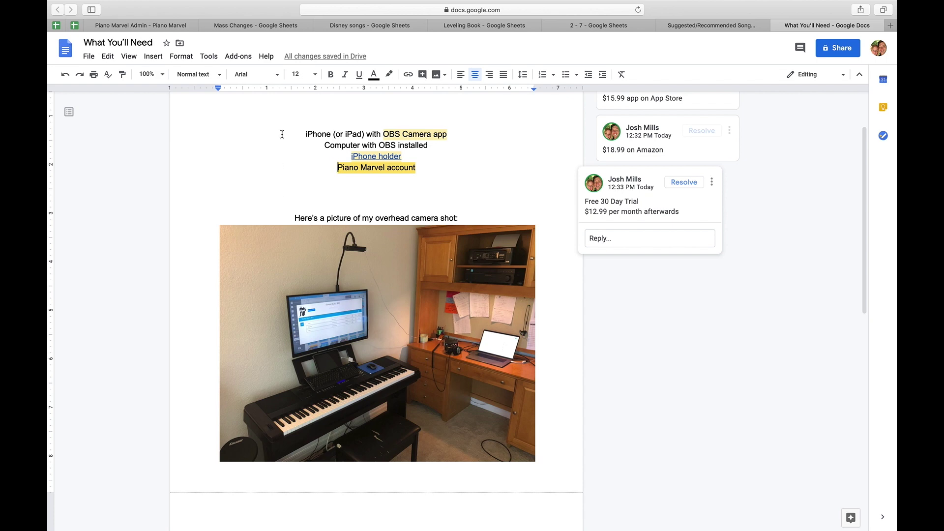
scroll(304, 157, "up", 1)
left_click_drag(312, 154, 450, 200)
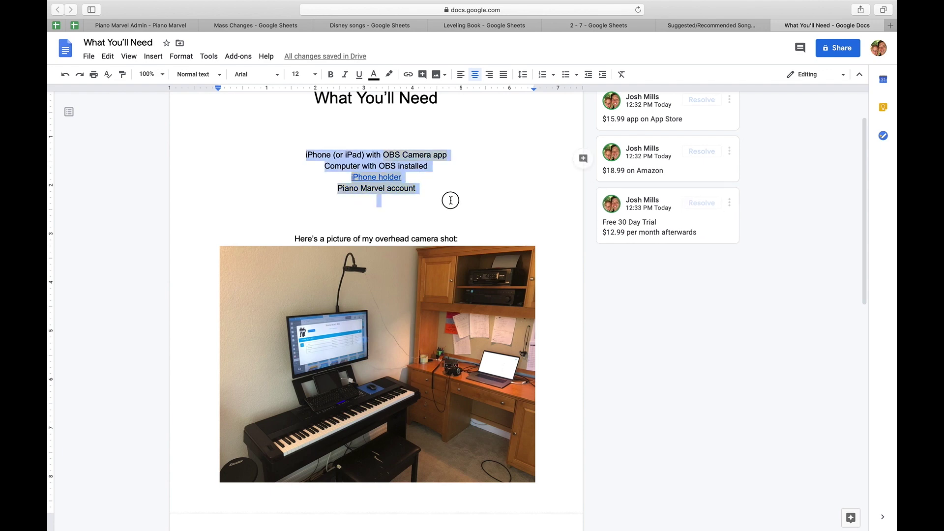
scroll(416, 229, "down", 5)
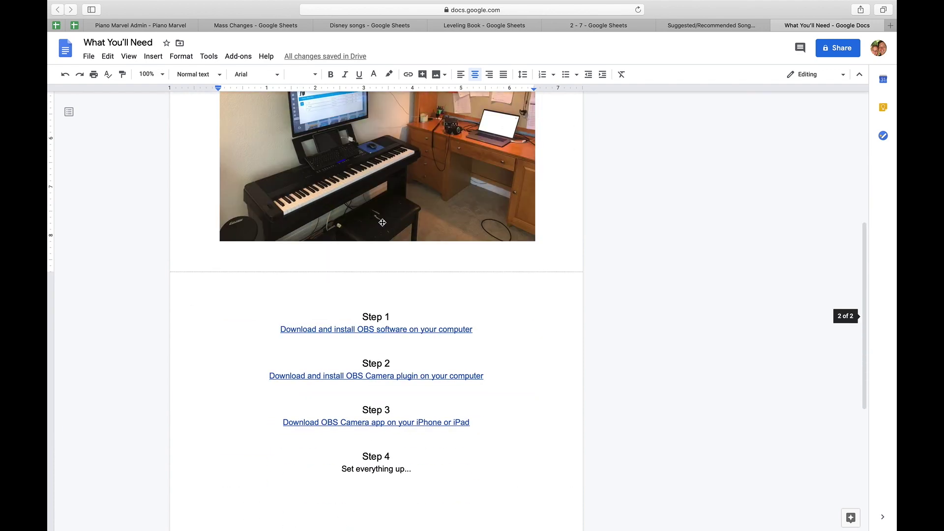
Open obsproject.com from the Step 1 link preview in a new tab and start the macOS download.
left_click_drag(274, 329, 523, 389)
left_click(354, 333)
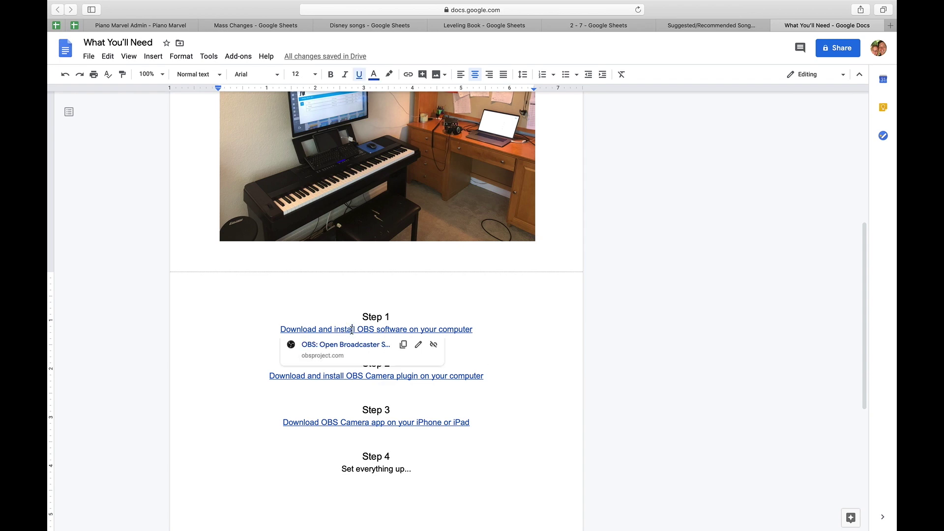
left_click(339, 347)
left_click(730, 26)
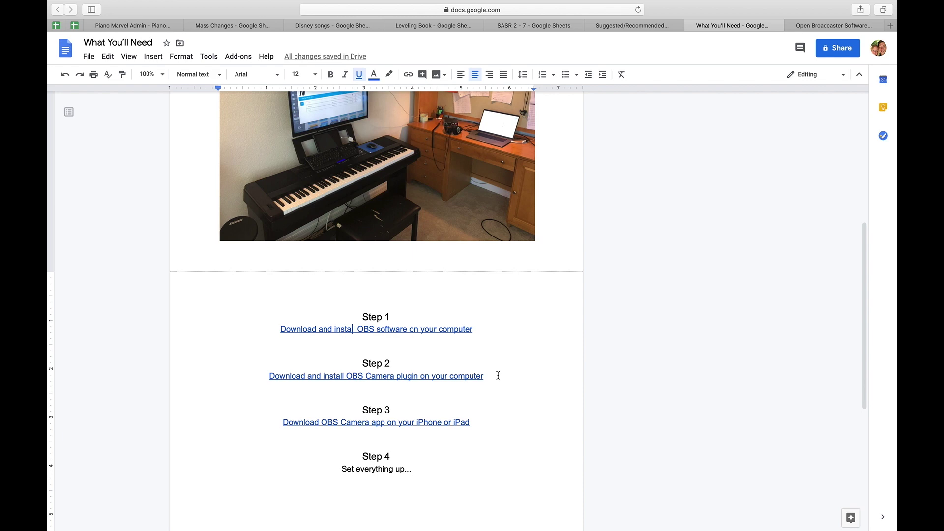
left_click(819, 27)
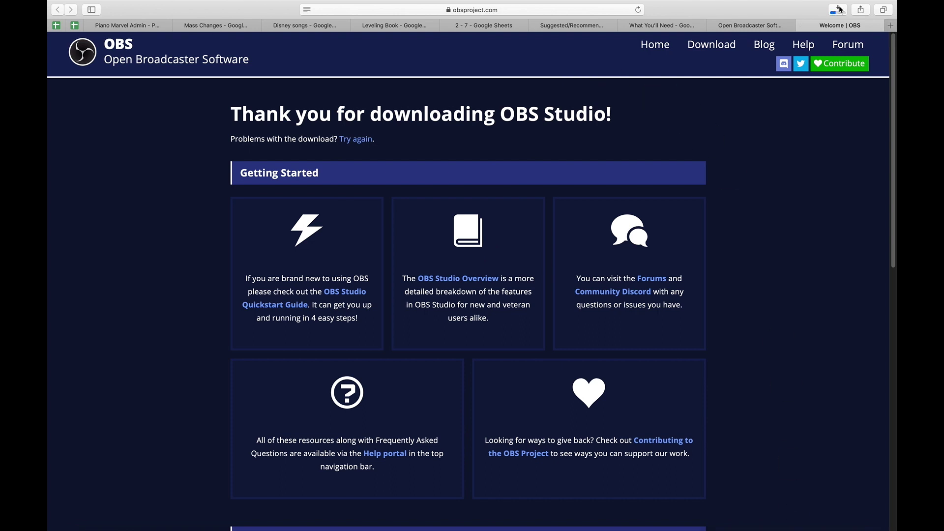
Close the OBS thank-you and home pages, then open obs-mac-24.0.6.dmg from Downloads.
left_click(803, 26)
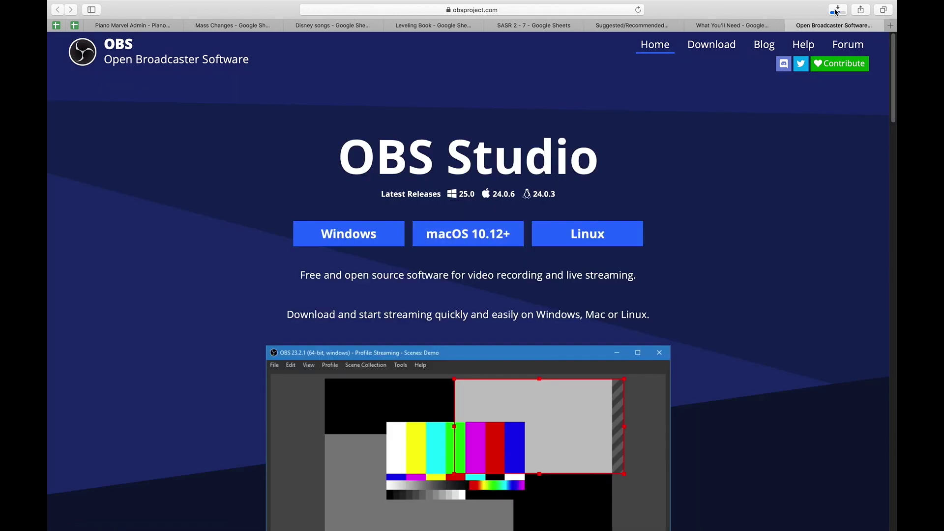
left_click(790, 25)
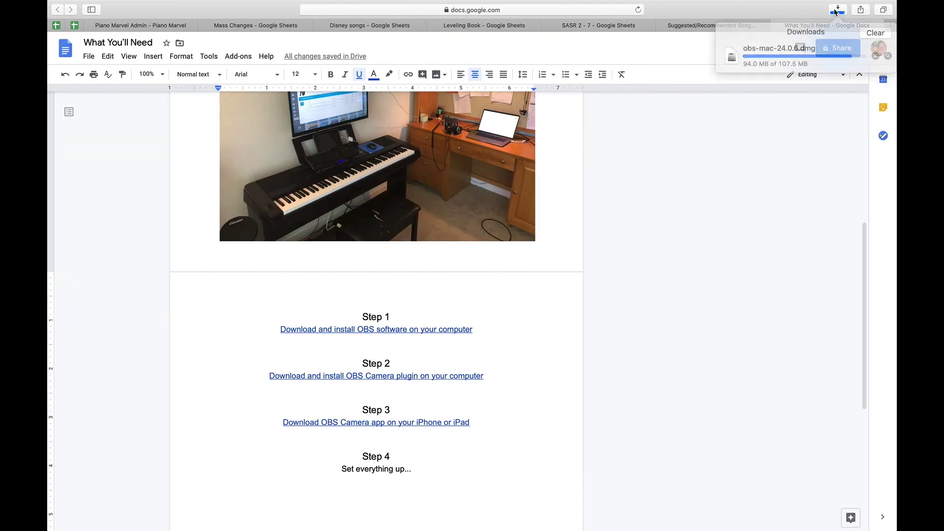
double_click(789, 51)
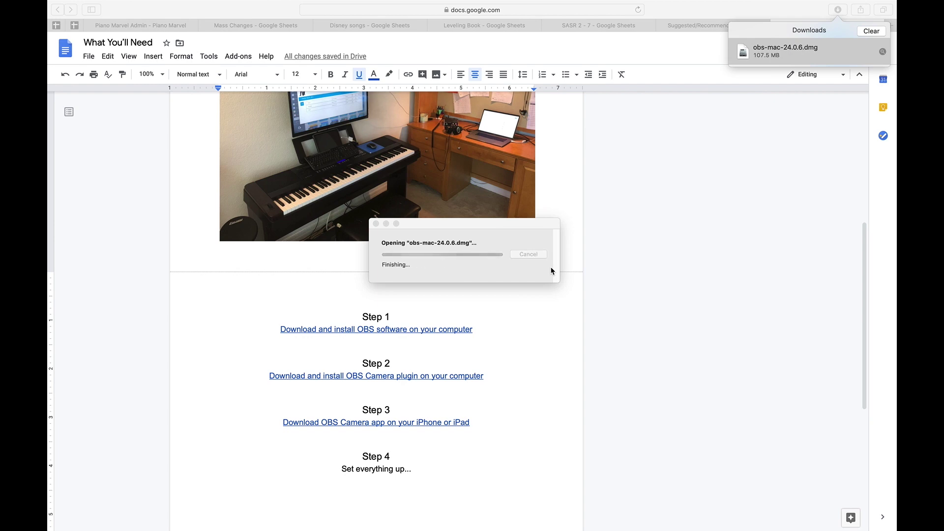
Drag OBS.app into Applications, replace the older copy, and close the disk image window.
key("super+h")
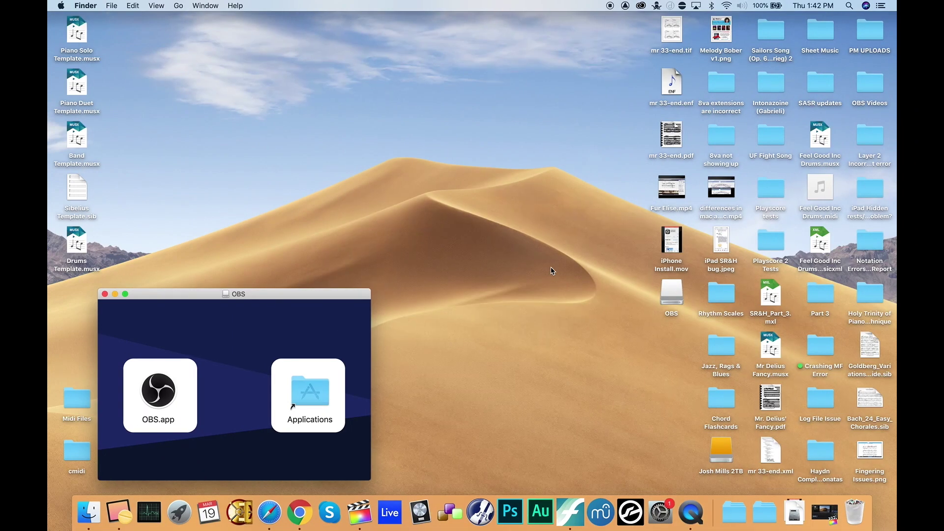
left_click_drag(158, 391, 324, 386)
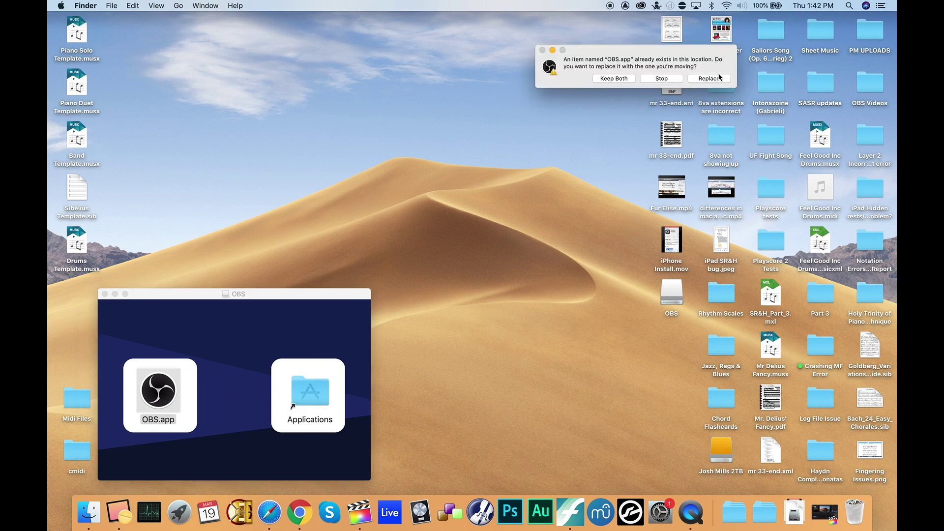
left_click(719, 78)
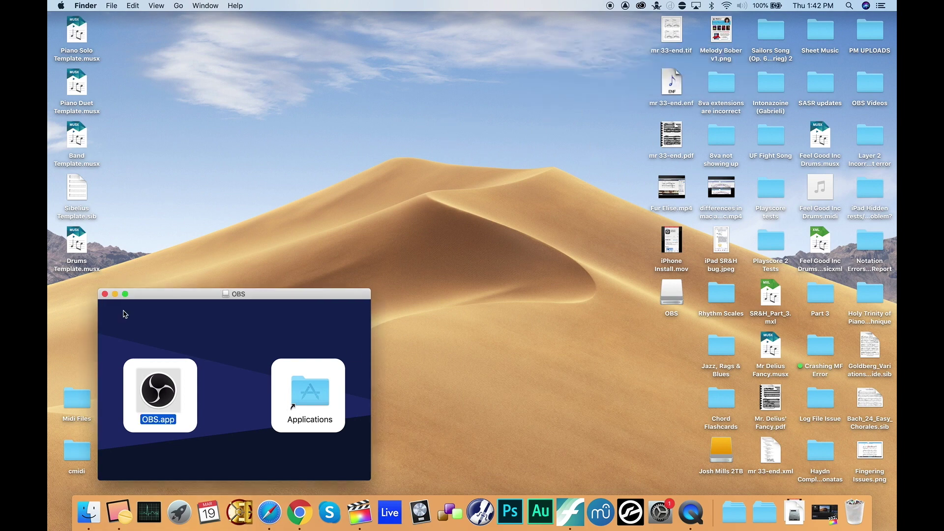
left_click(105, 294)
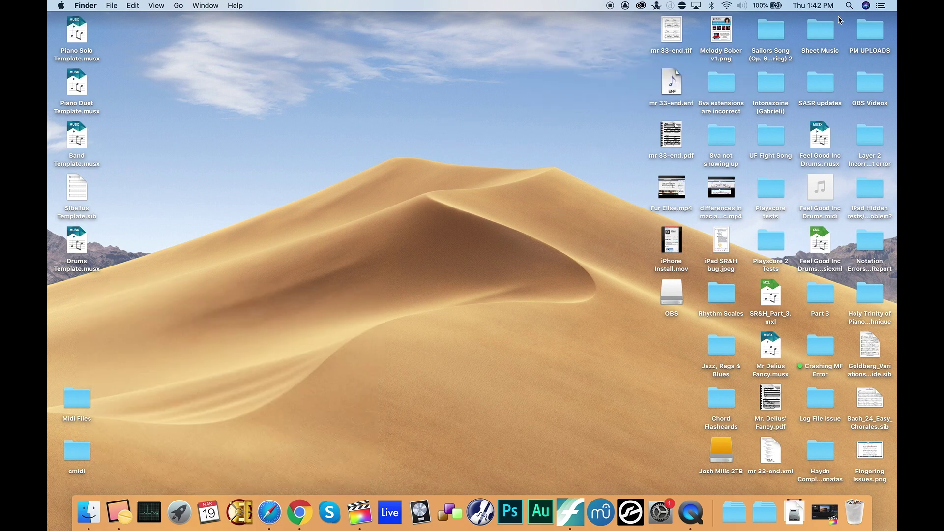
Download the macOS iOS Camera plugin v2.5.0 from the Step 2 link's obs.camera page.
key("ctrl+Right")
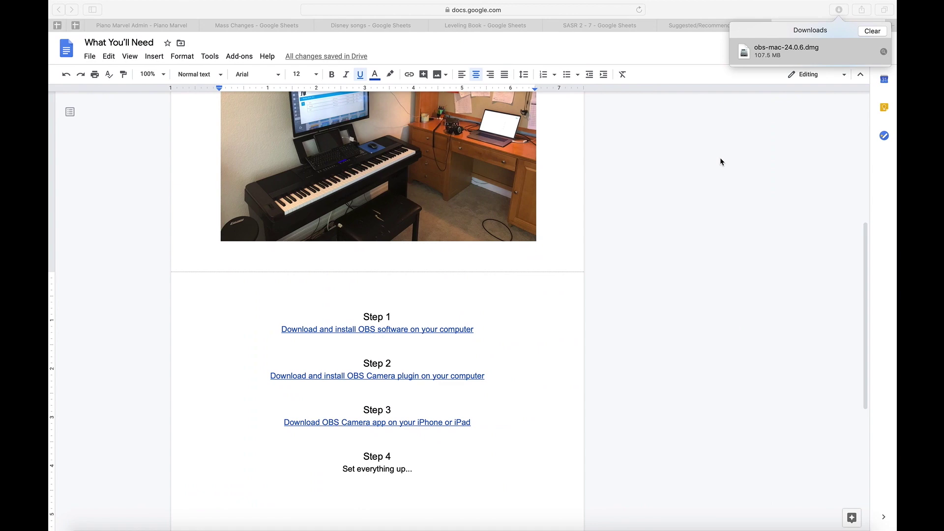
left_click(401, 375)
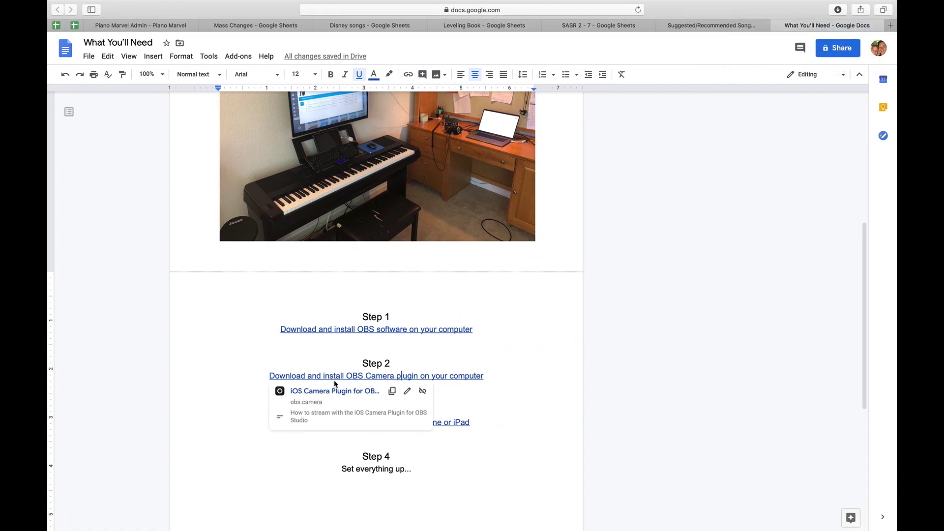
left_click(322, 391)
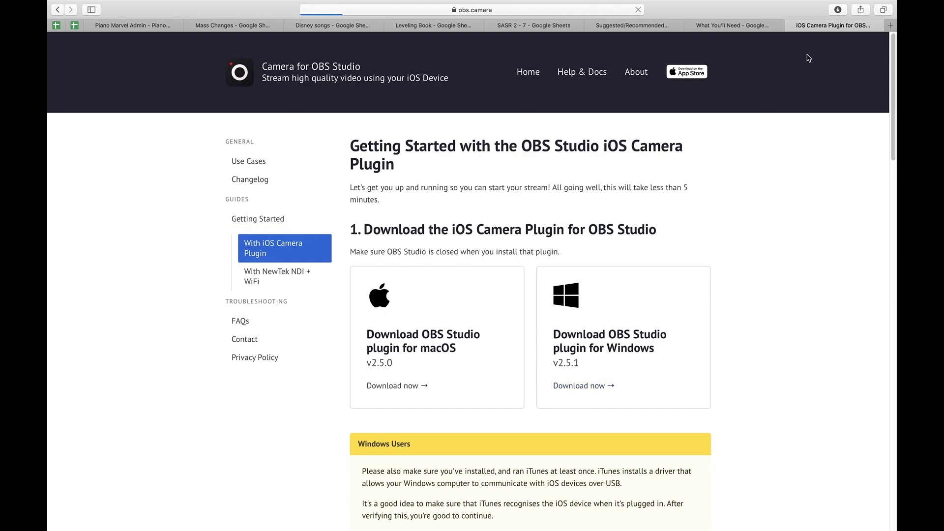
left_click(454, 337)
Try opening obs-ios-camera-source-v2.5.0.pkg from Downloads and dismiss the unidentified-developer warning.
left_click(838, 9)
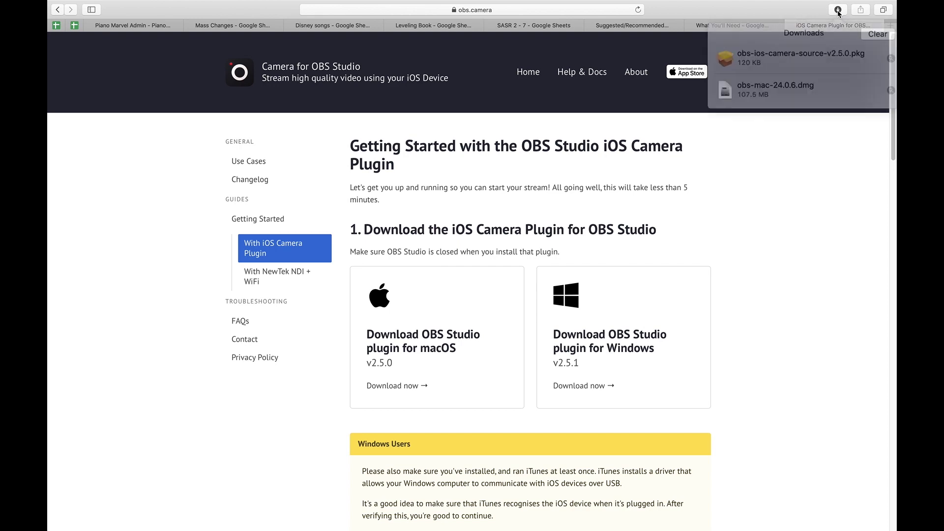
double_click(800, 49)
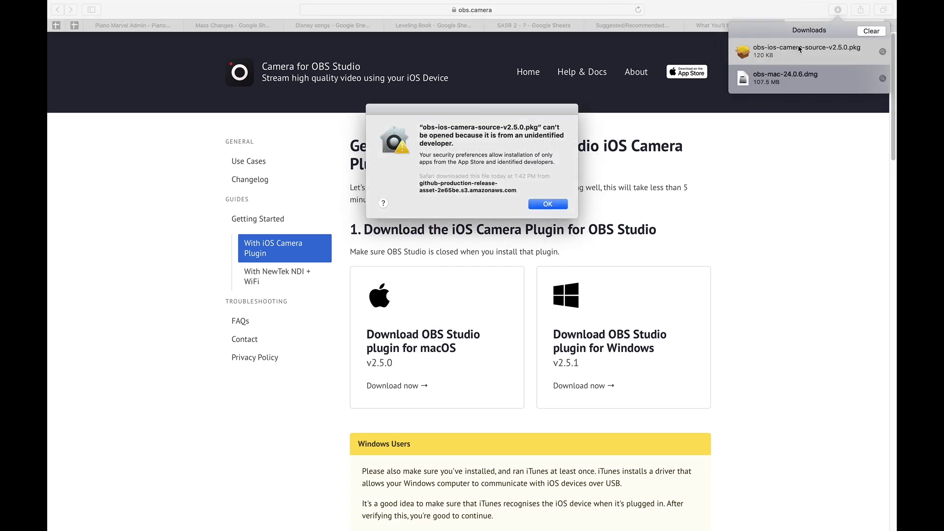
left_click(548, 204)
key("ctrl+Left")
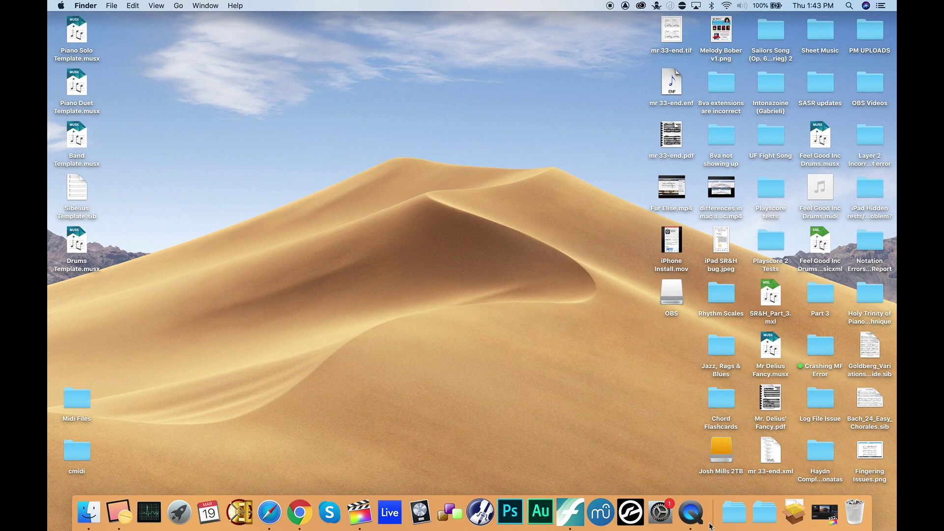
Unlock Security & Privacy in System Preferences with the account password.
left_click(662, 514)
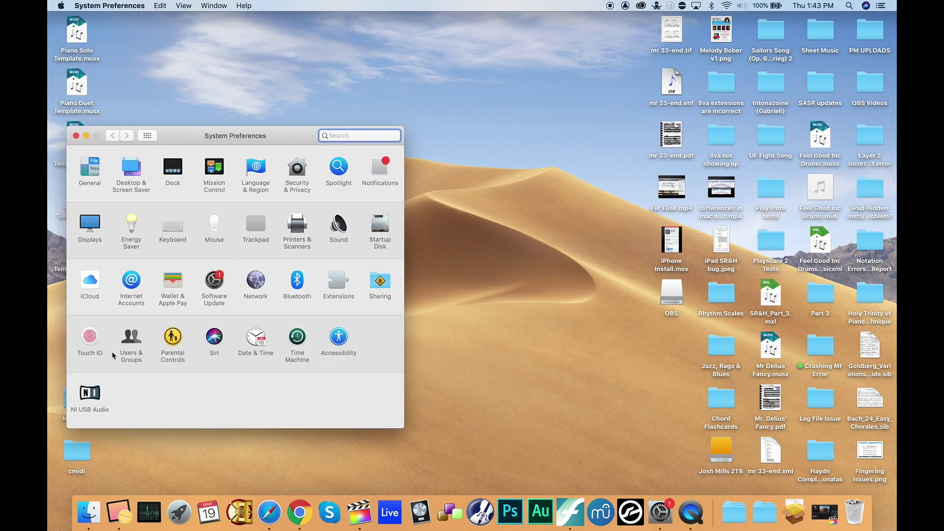
left_click(296, 170)
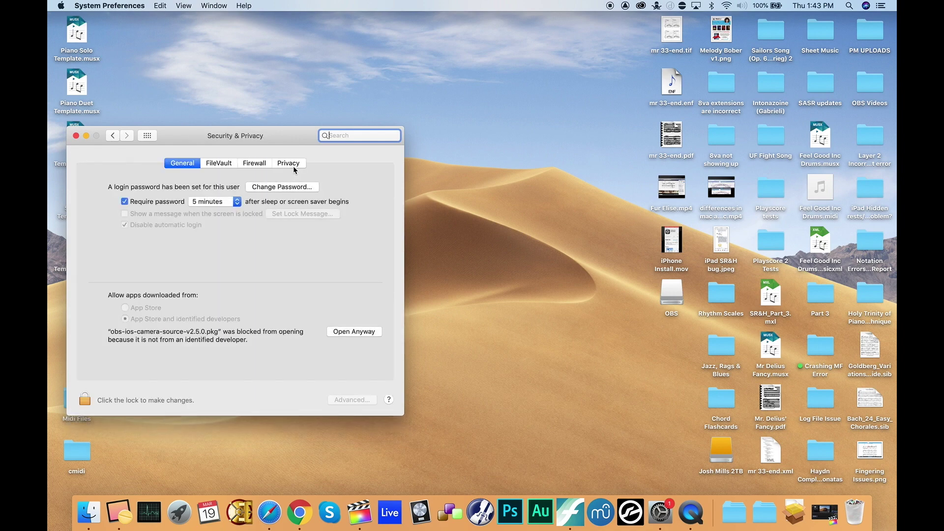
left_click(84, 400)
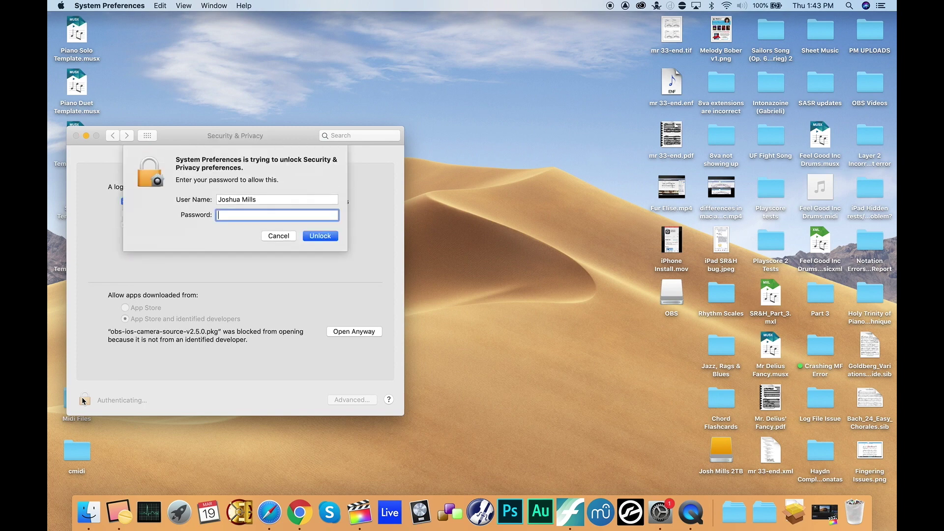
type("*******")
key("Return")
Let the camera plugin installer open anyway, then quit it and return to Safari.
left_click(351, 332)
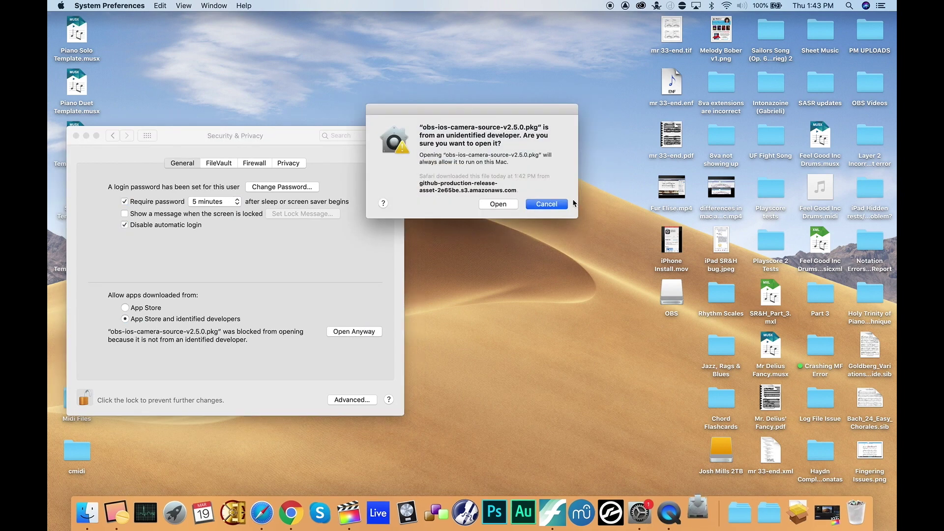
left_click(497, 203)
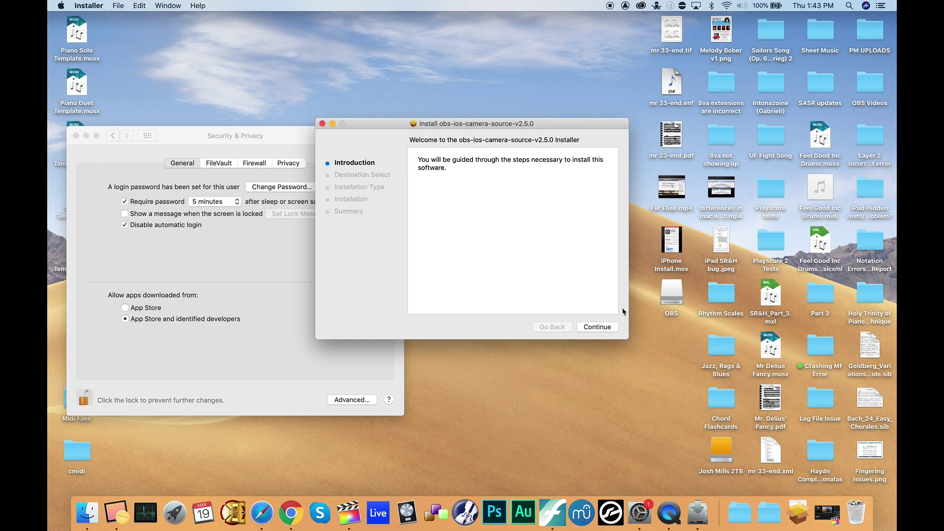
left_click(596, 326)
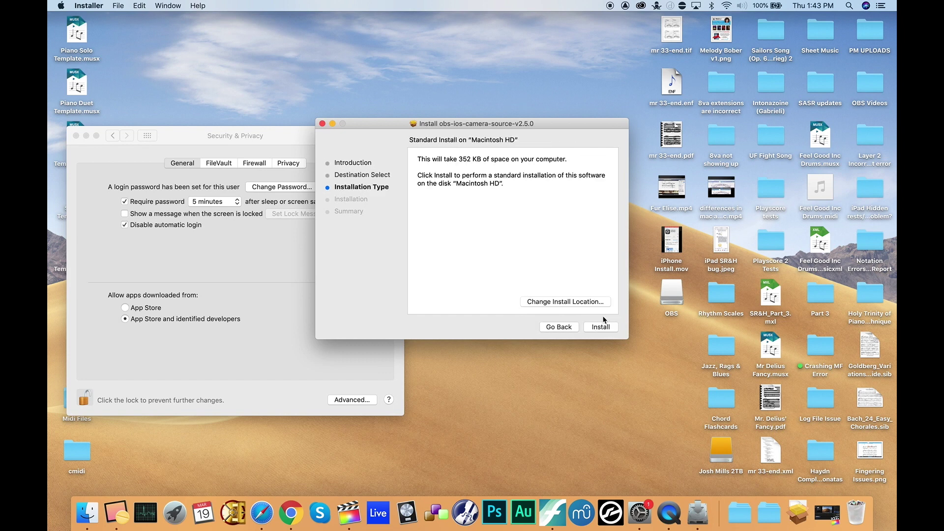
left_click(558, 327)
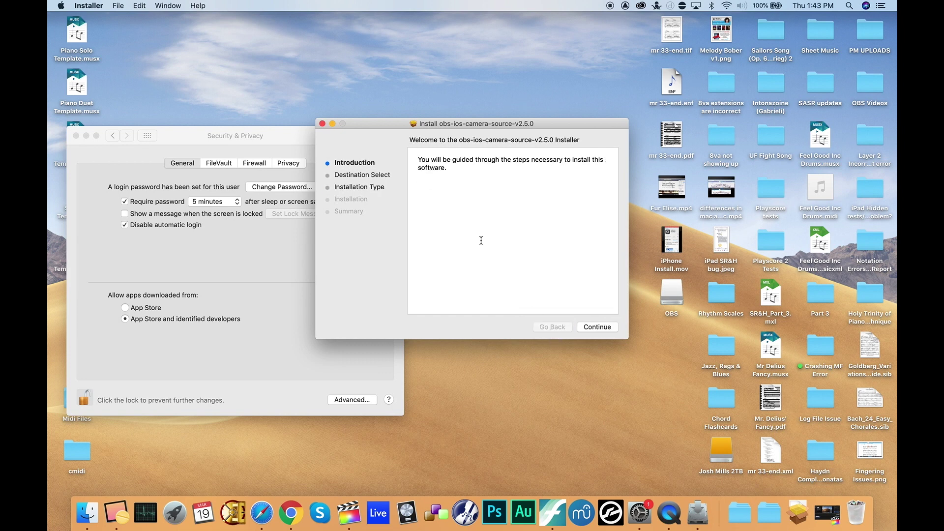
left_click(333, 124)
key("ctrl+Right")
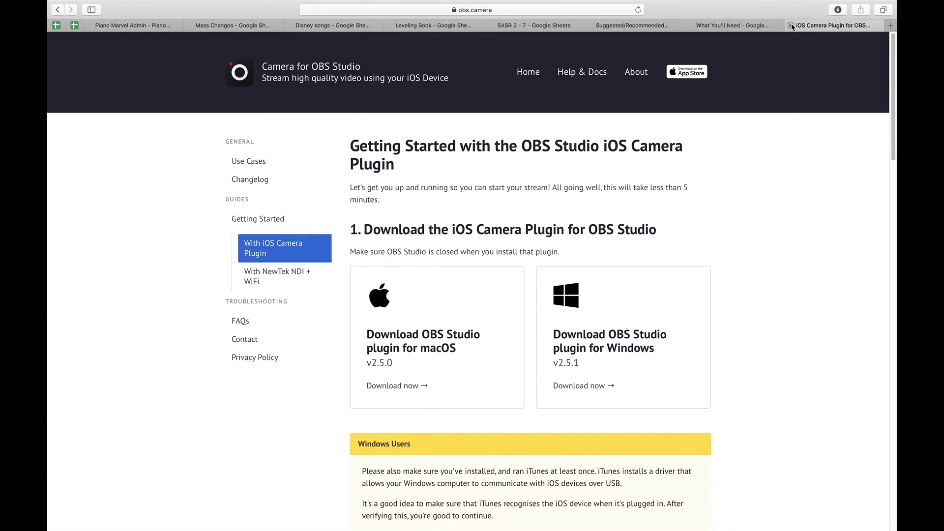
Close the obs.camera tab and check the Step 3 link to the Camera for OBS Studio App Store page.
left_click(791, 25)
left_click(378, 422)
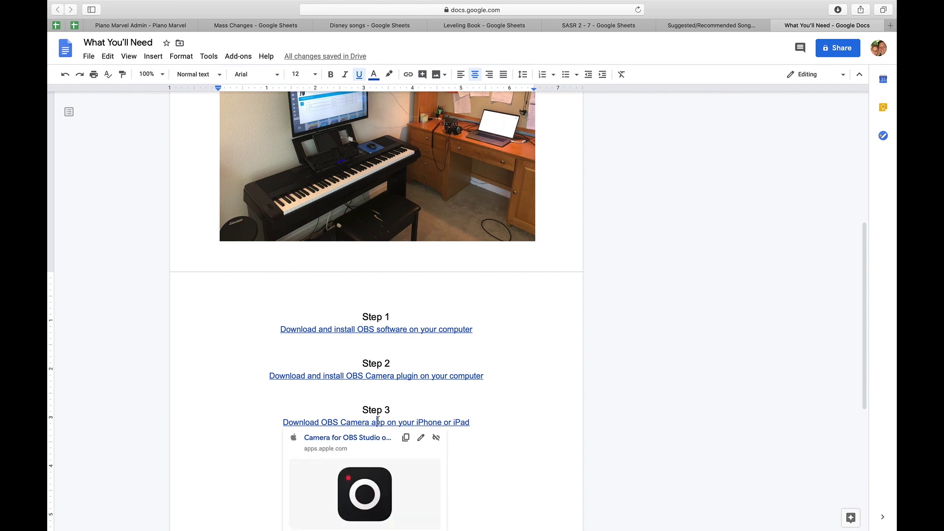
scroll(367, 497, "down", 2)
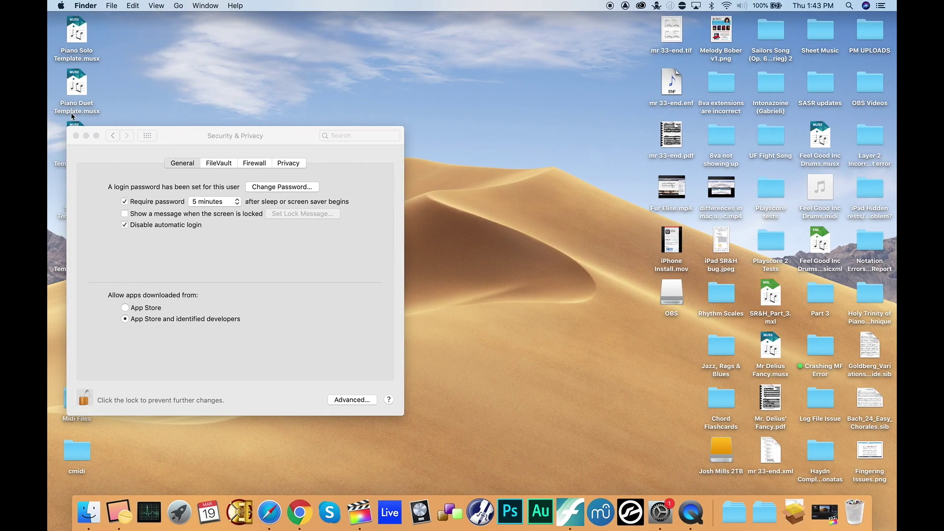
Close Security & Privacy and play iPhone Install.mov in Quick Look.
left_click(76, 136)
left_click(681, 240)
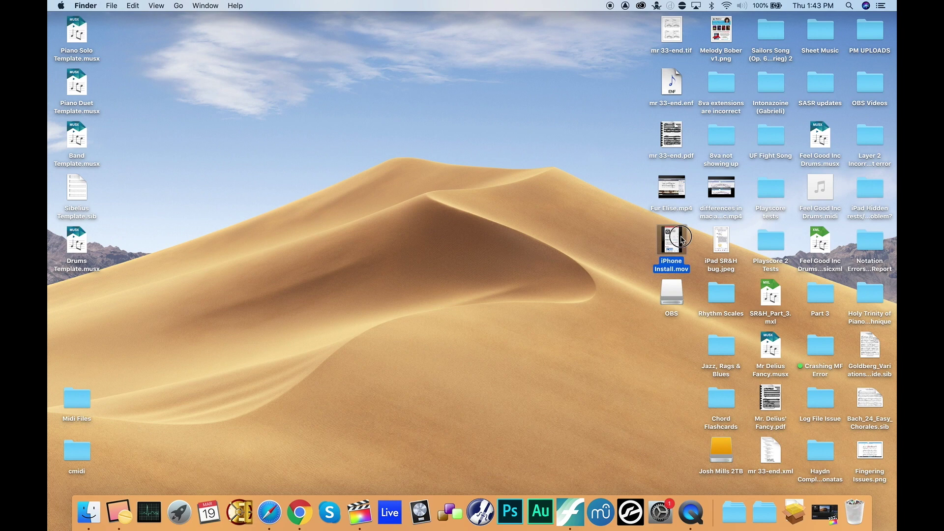
key("space")
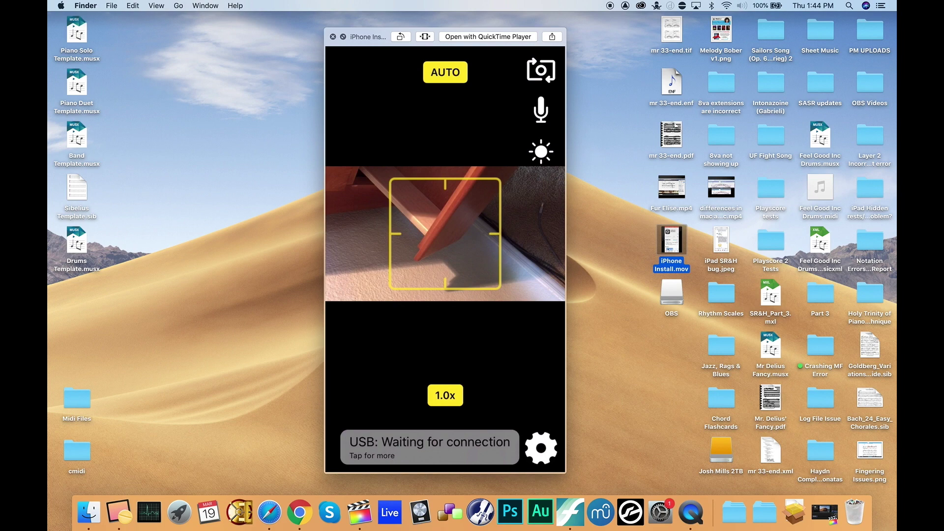
mouse_move(551, 448)
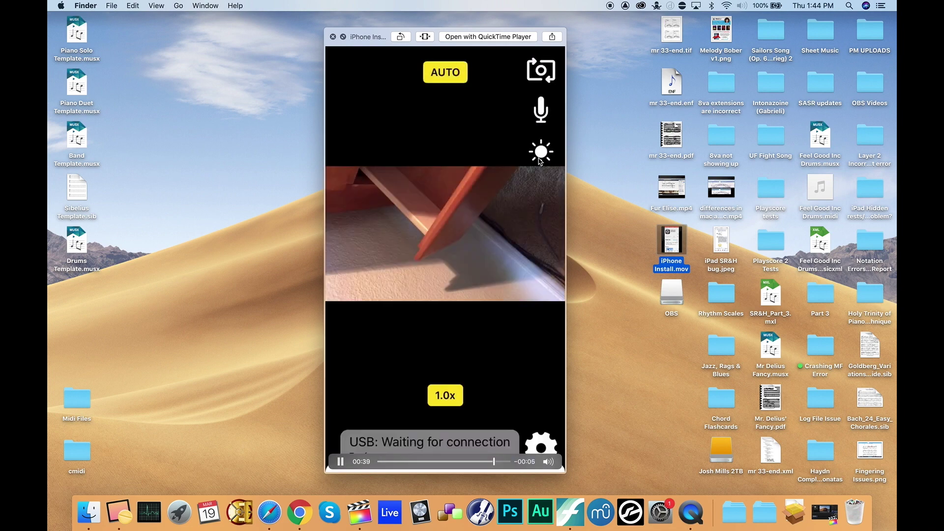
Pause the iPhone Install video, then scroll the What You'll Need doc through Steps 1–4.
left_click(343, 461)
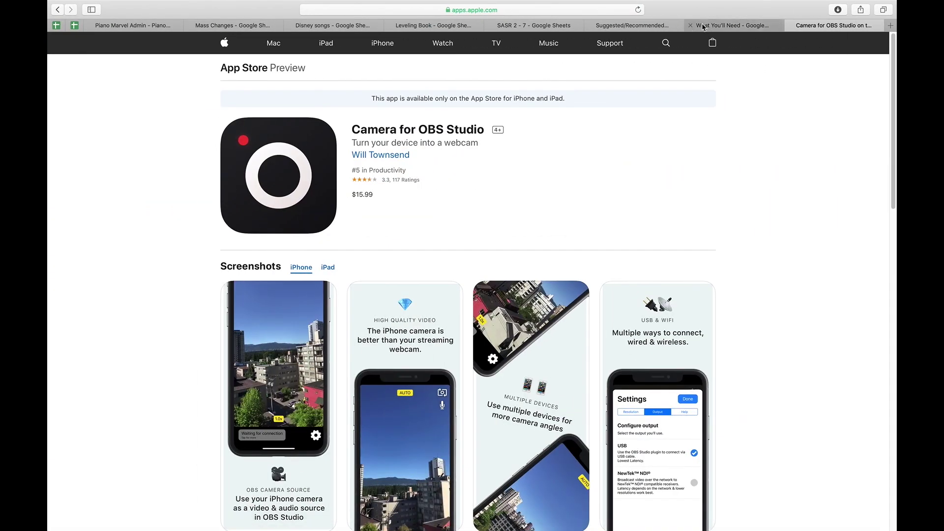
left_click(704, 27)
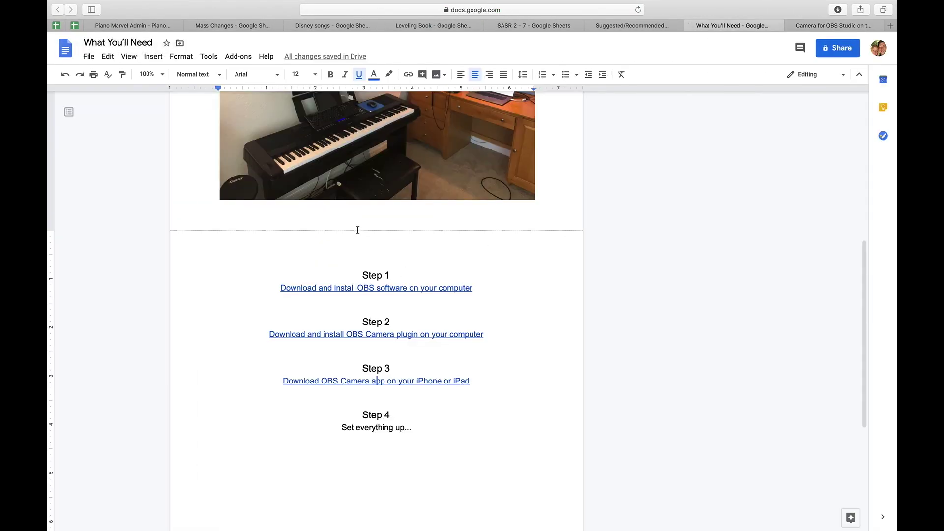
scroll(340, 147, "up", 3)
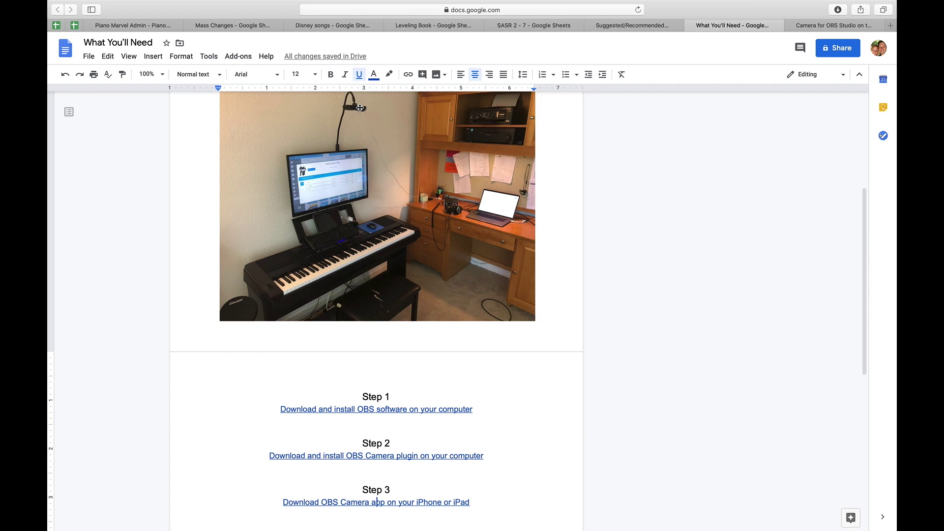
scroll(360, 108, "up", 3)
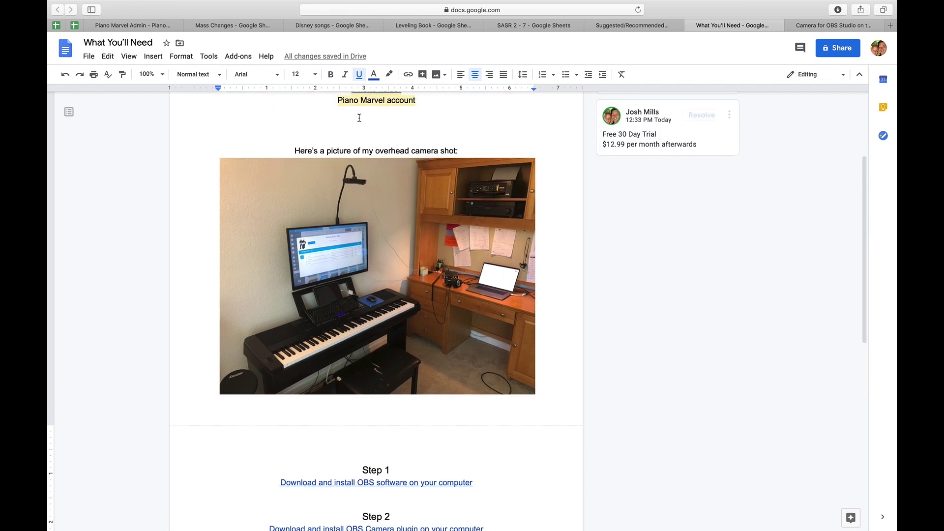
scroll(433, 289, "down", 7)
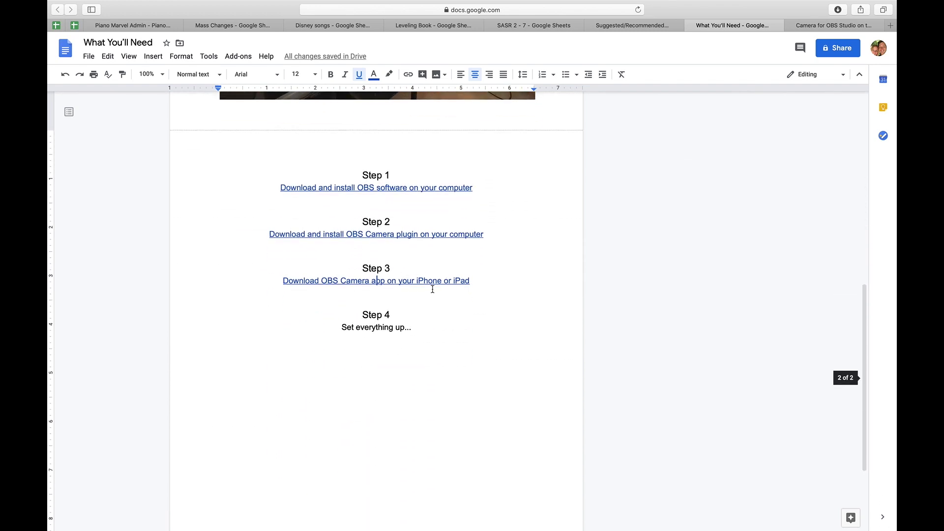
left_click_drag(412, 328, 327, 320)
scroll(326, 318, "up", 5)
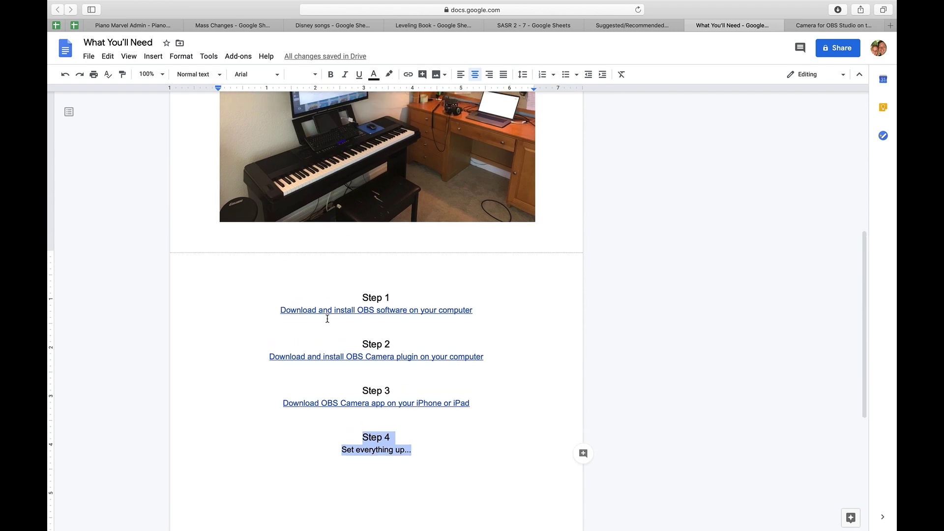
scroll(327, 319, "up", 3)
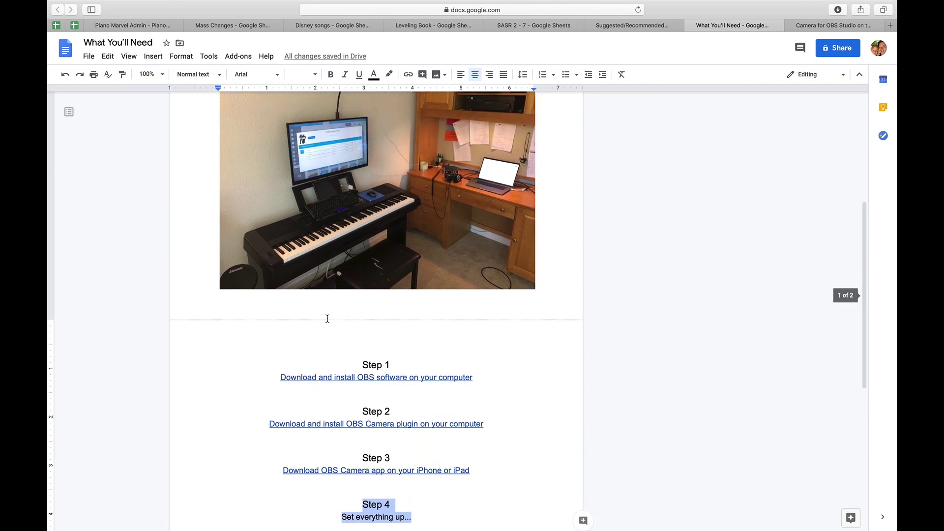
scroll(327, 318, "up", 2)
scroll(327, 319, "down", 5)
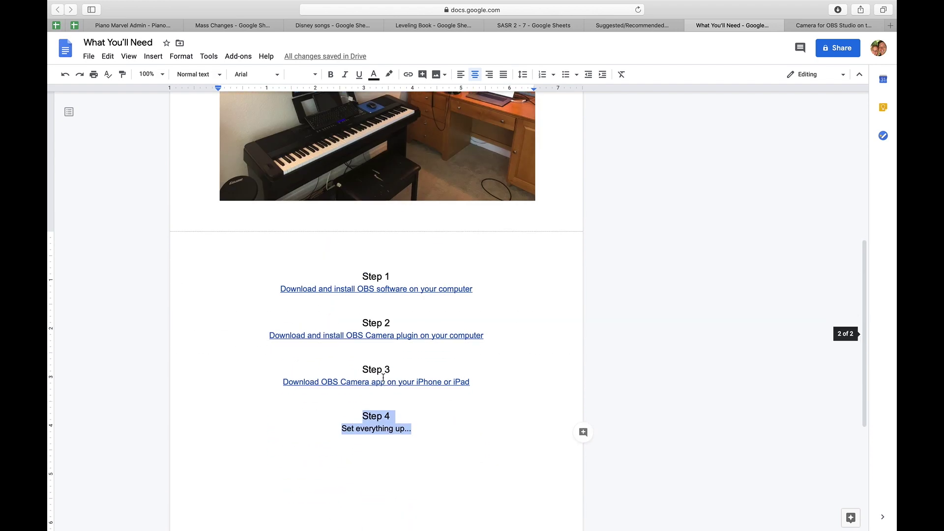
scroll(383, 378, "up", 3)
scroll(383, 379, "down", 2)
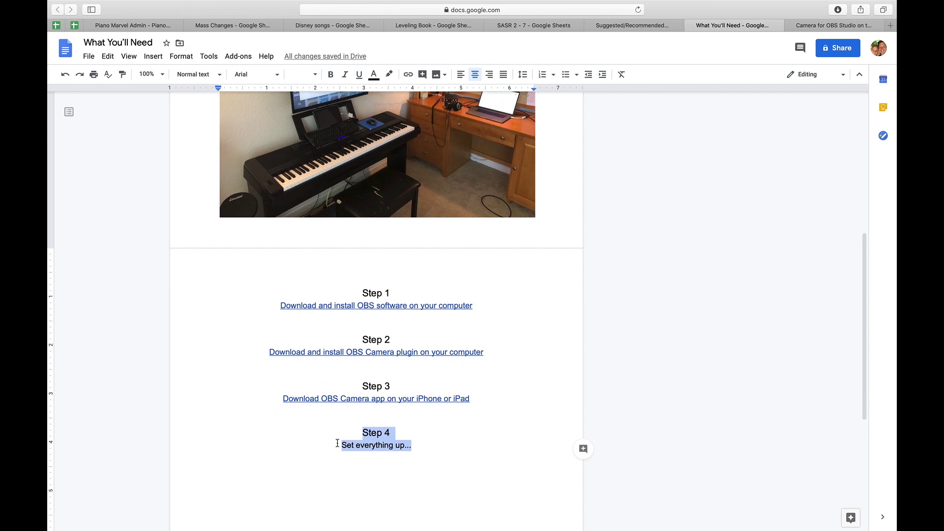
Show Launchpad, page to the OBS icon, and launch OBS.
key("F4")
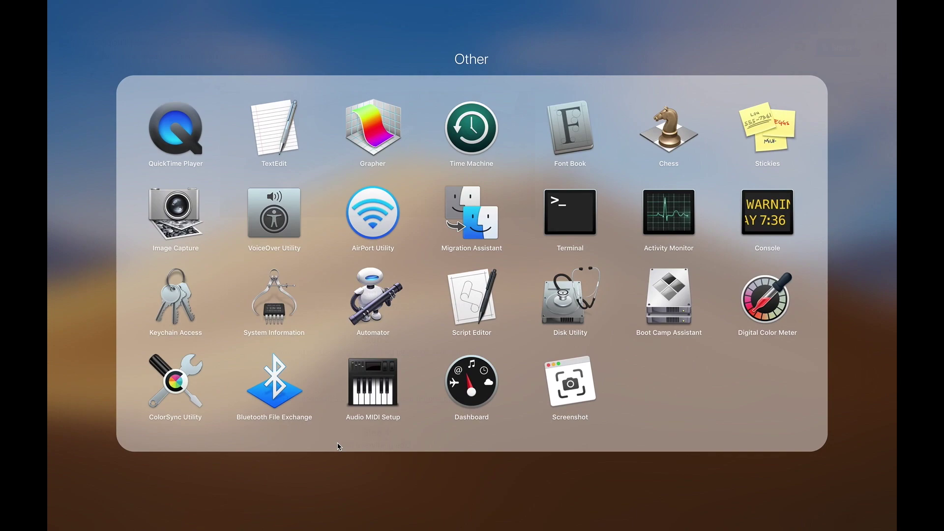
left_click(480, 471)
left_click(476, 467)
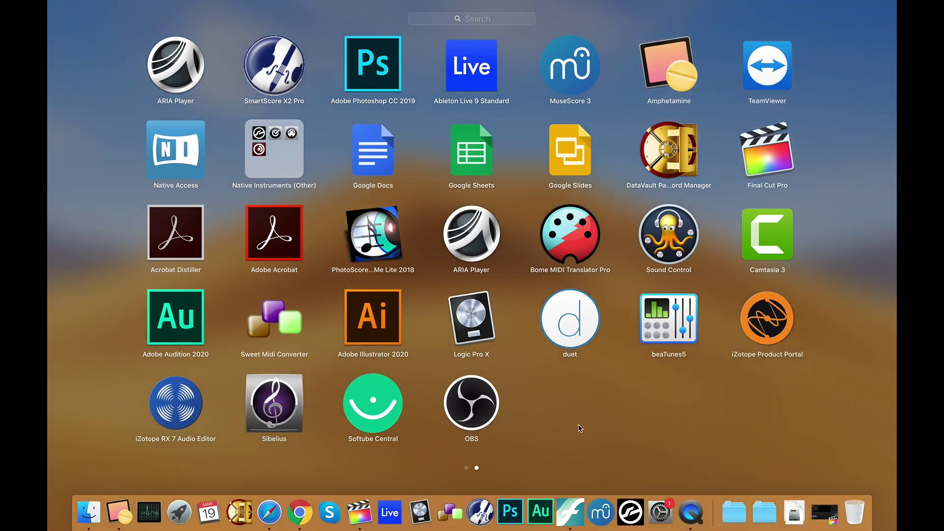
left_click(478, 403)
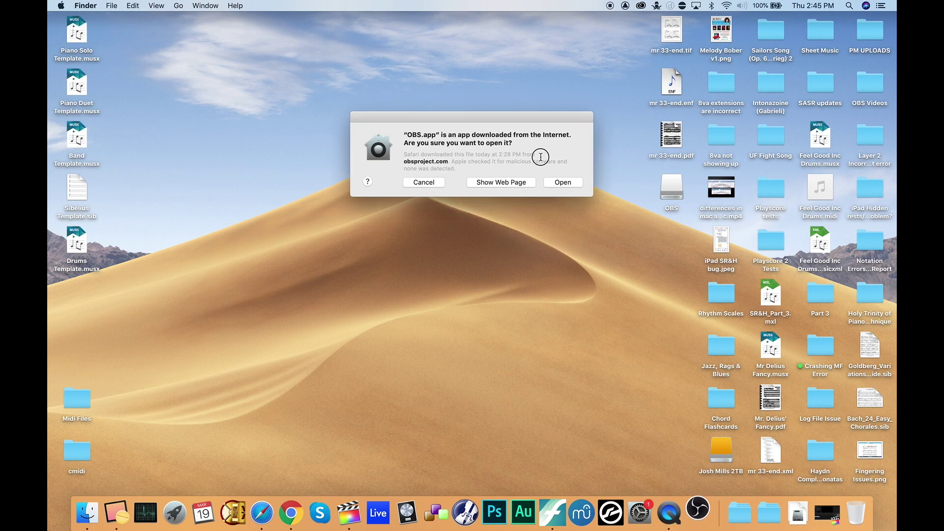
Launch OBS, accept the auto-configuration wizard, and choose 'Optimize just for recording' to reach Video Settings.
left_click(557, 183)
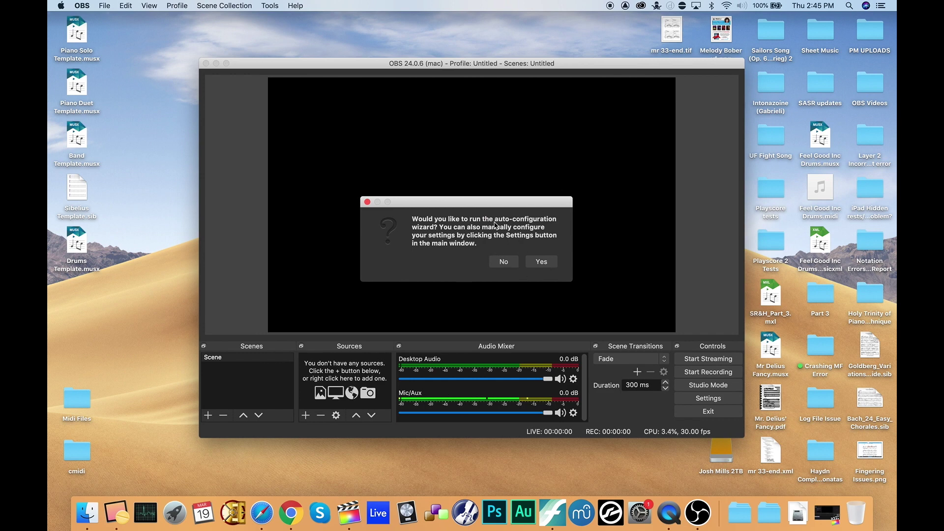
left_click(541, 262)
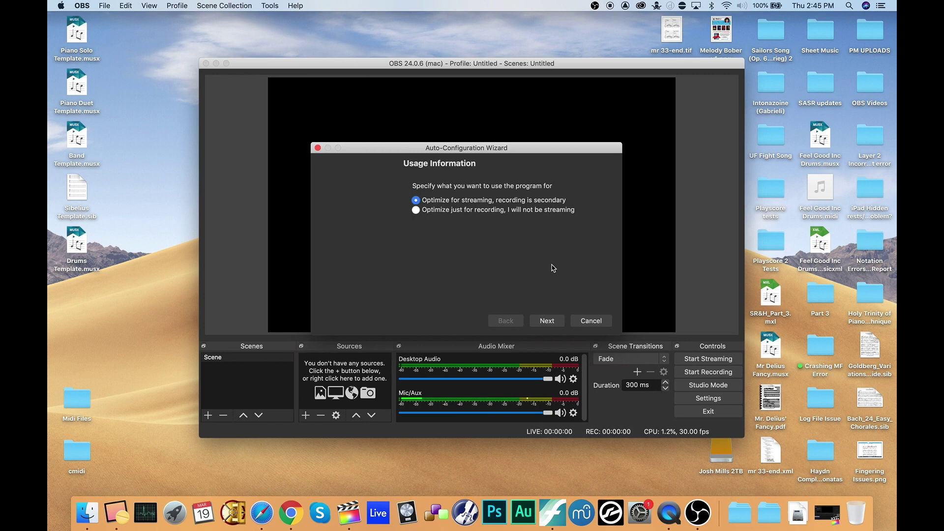
left_click(417, 211)
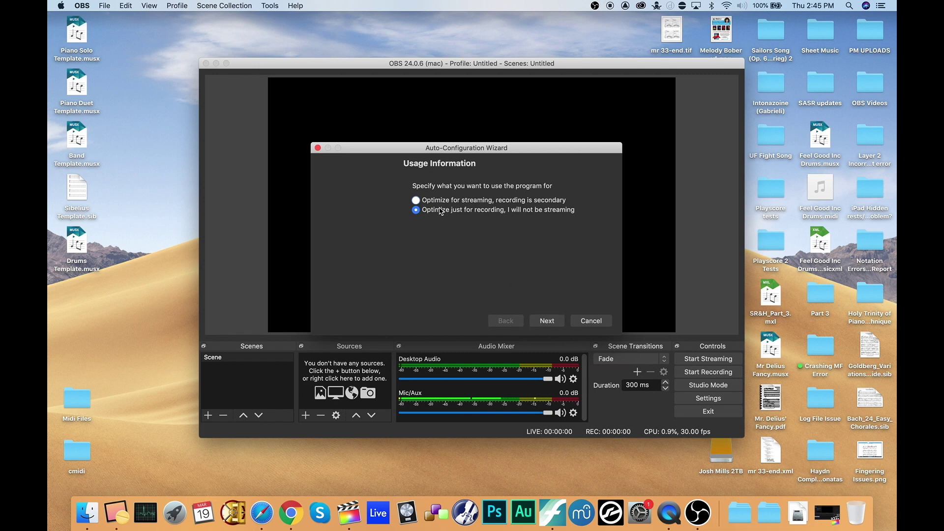
left_click(548, 321)
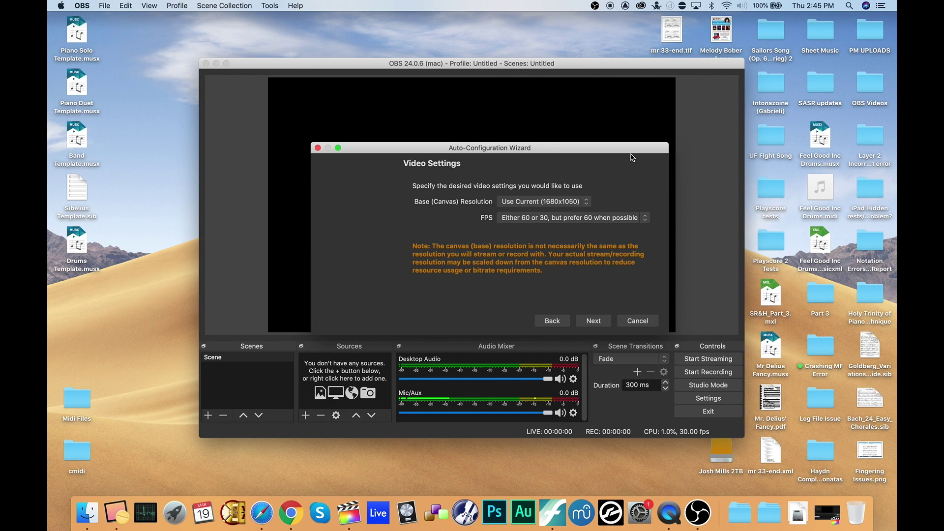
Set the canvas to 1920x1080 at 30 FPS, run the tests, and apply the recommended x264 settings.
left_click(583, 201)
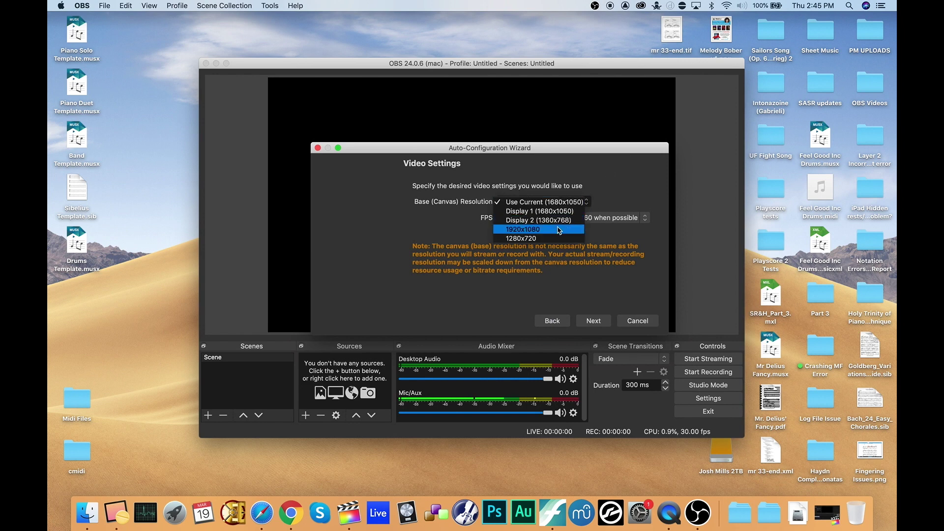
left_click(514, 230)
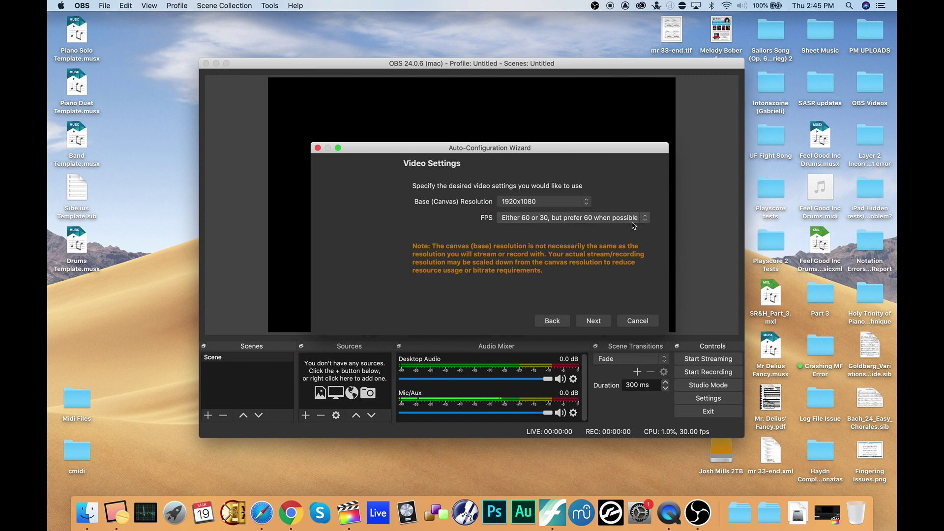
left_click(539, 223)
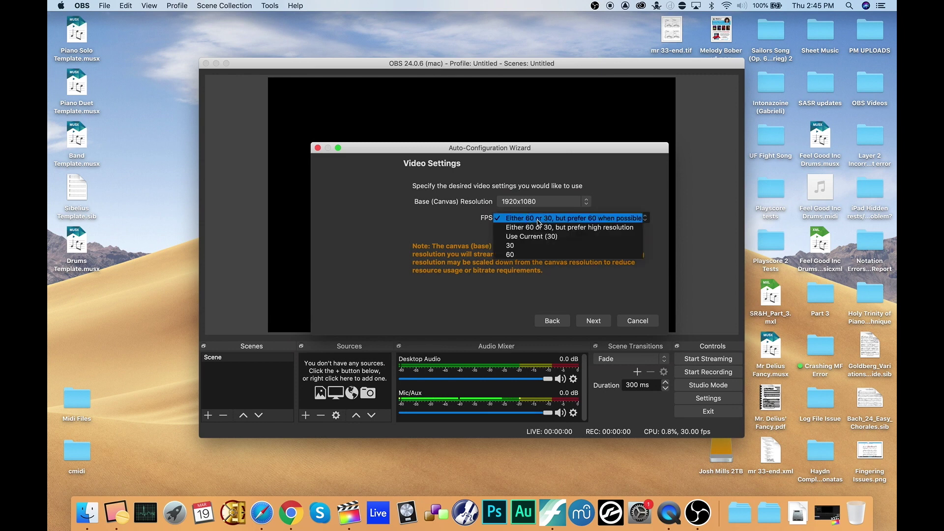
left_click(530, 250)
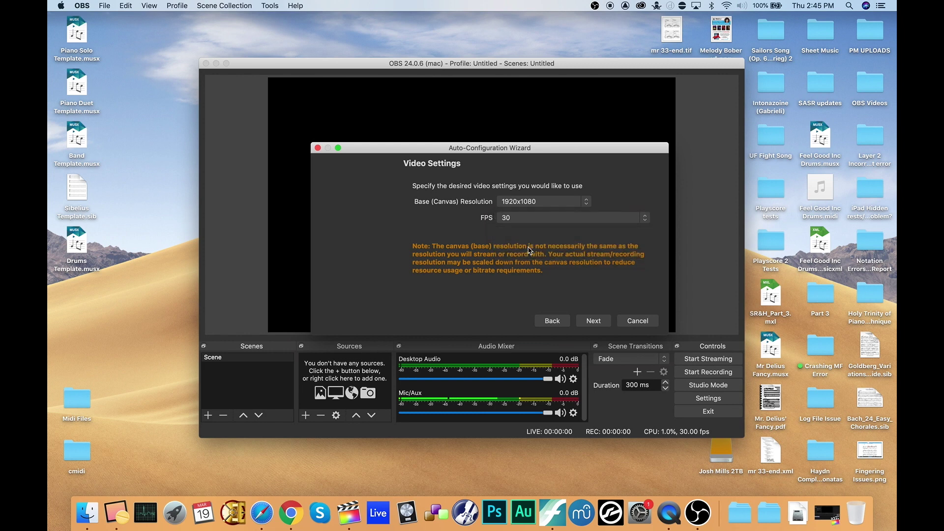
left_click(592, 322)
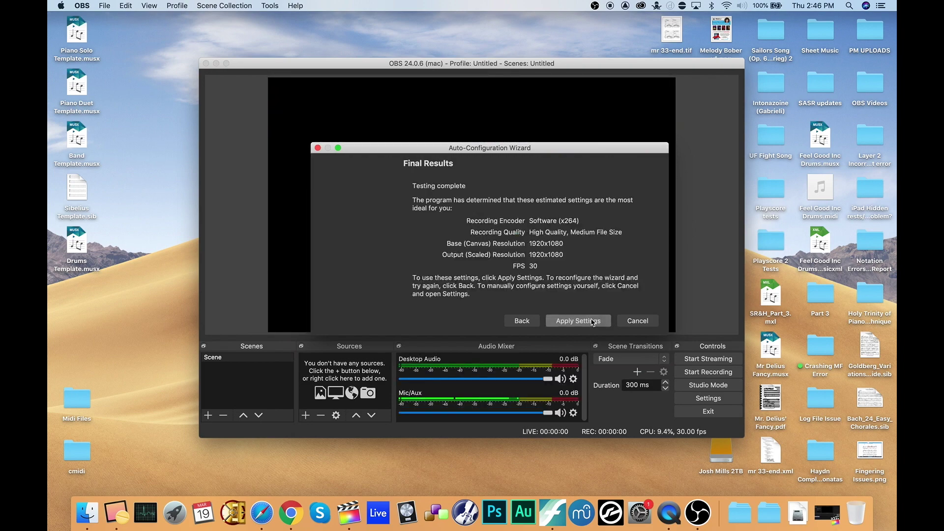
left_click(592, 322)
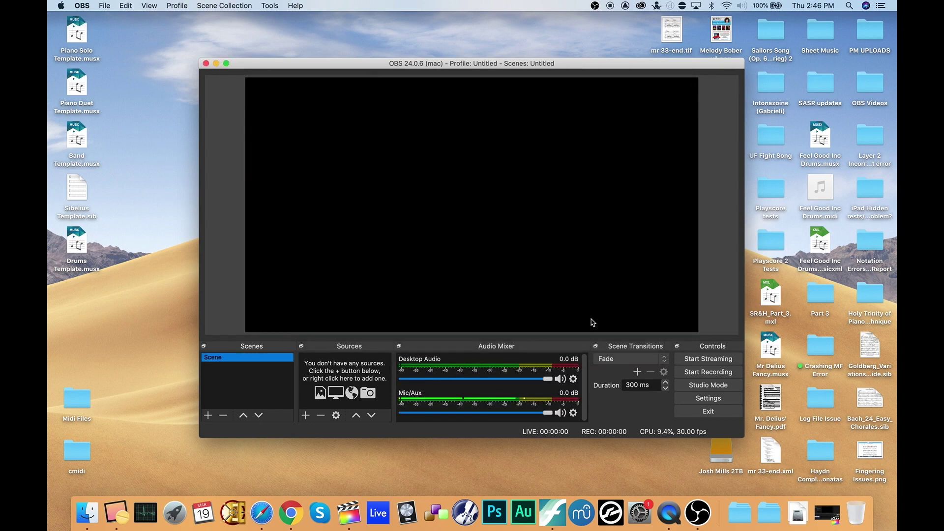
Add a Display Capture source set to display 1, showing the Stomp (secondo) score.
left_click(226, 64)
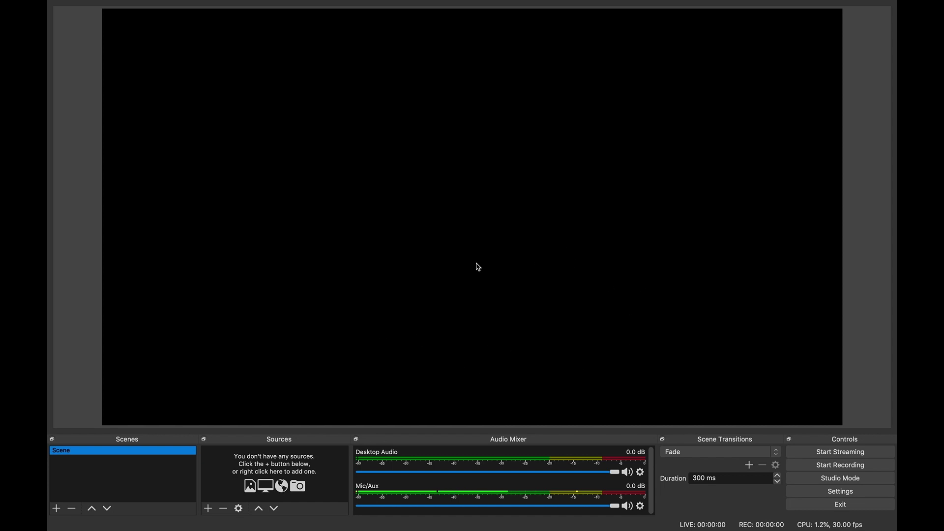
left_click(208, 509)
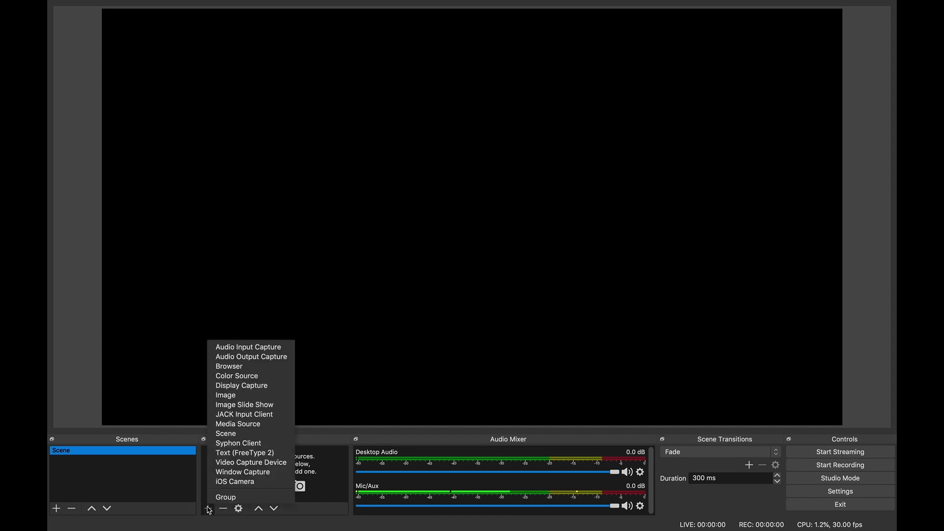
left_click(243, 385)
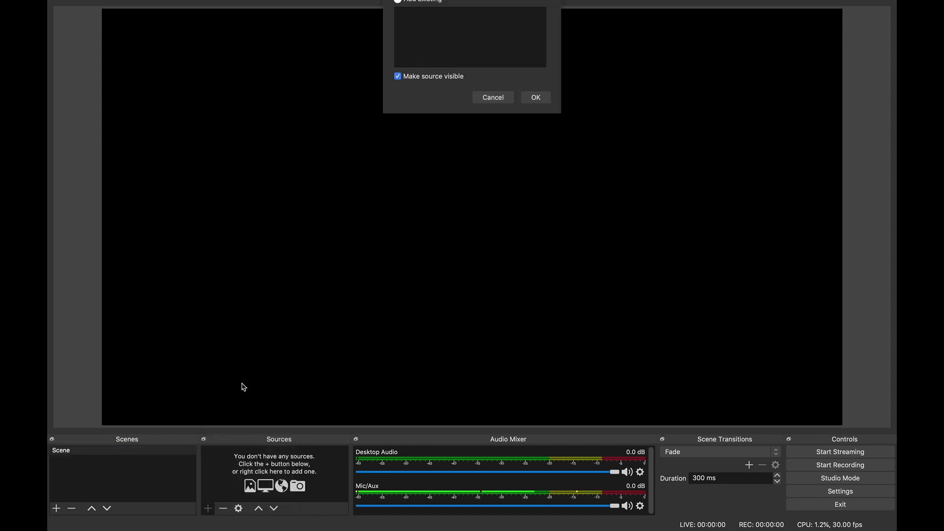
left_click(536, 144)
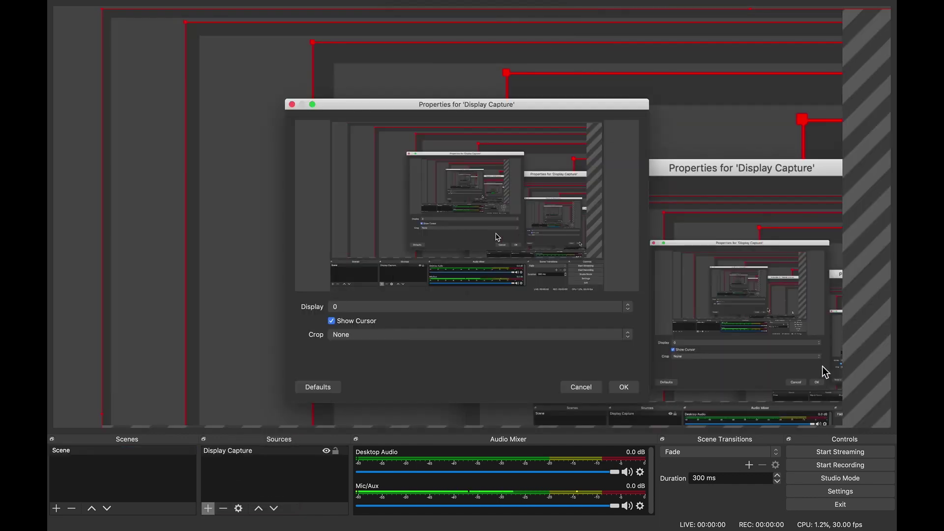
left_click(349, 307)
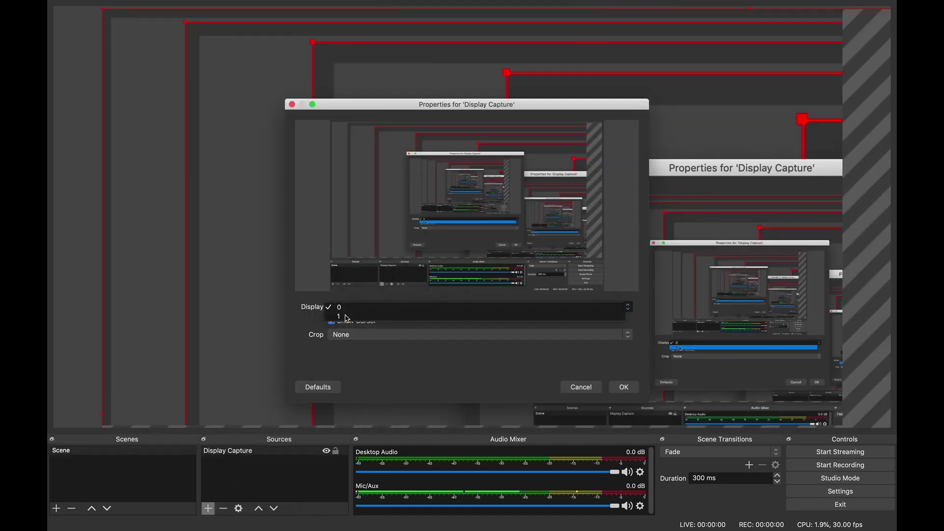
left_click(345, 318)
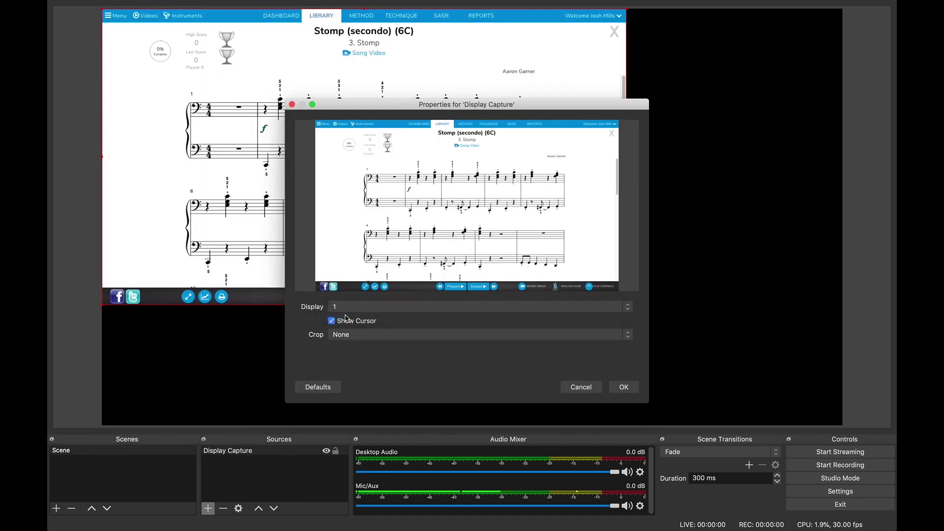
left_click(623, 387)
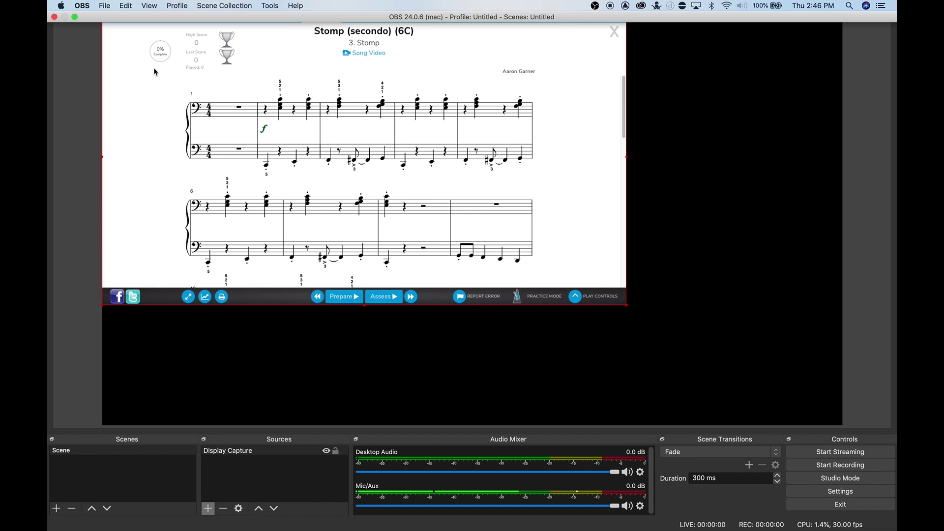
Use Transform > Stretch to screen so the Display Capture fills the 1920x1080 canvas, then realign it.
key("ctrl+super+f")
left_click_drag(627, 305, 795, 399)
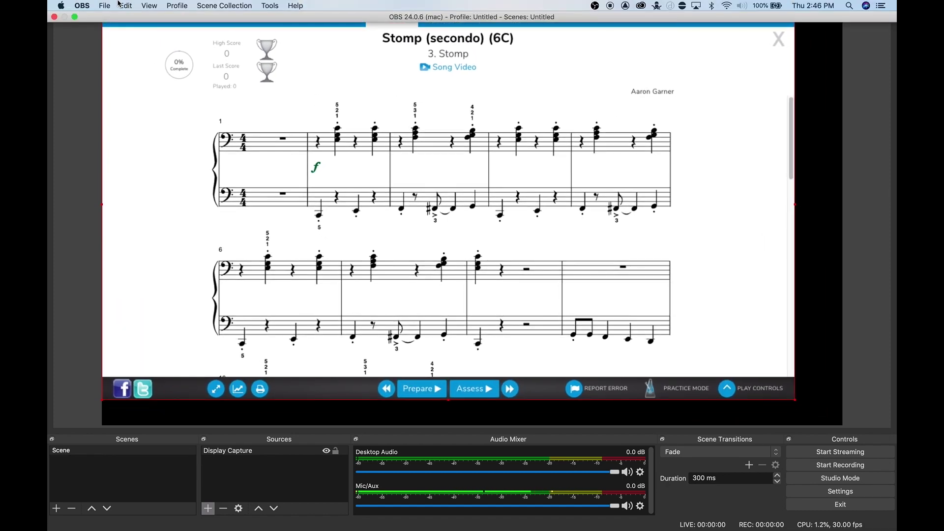
left_click(126, 5)
mouse_move(145, 81)
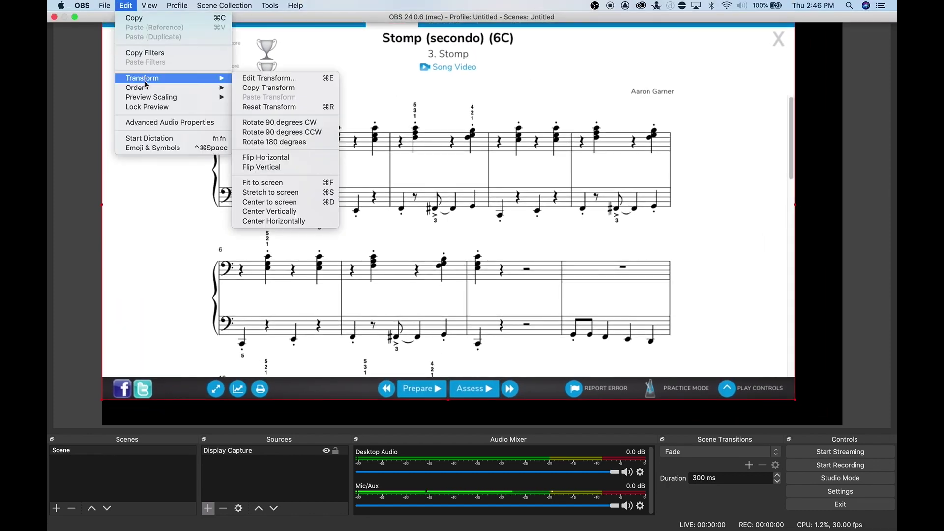
left_click(258, 191)
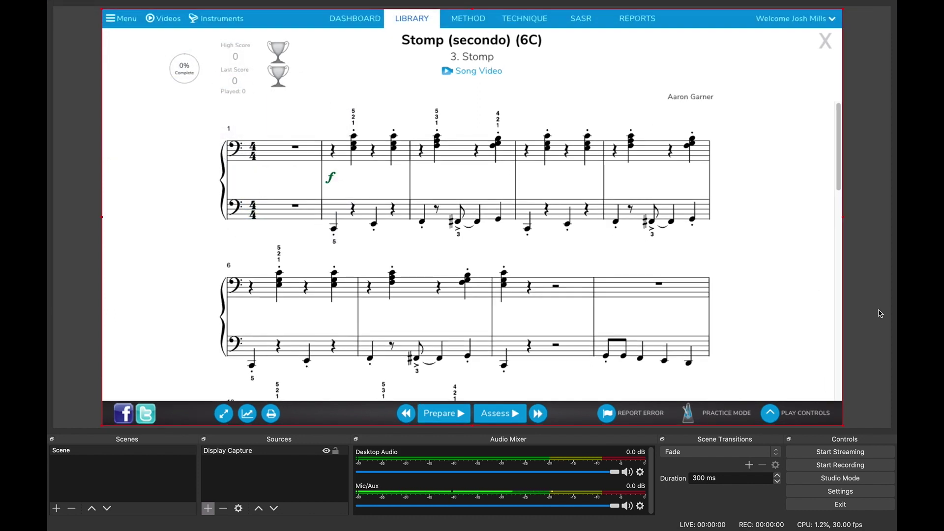
mouse_move(805, 310)
left_mouse_down()
mouse_move(666, 236)
mouse_move(881, 241)
mouse_move(812, 331)
mouse_move(794, 310)
left_mouse_up()
left_click(883, 327)
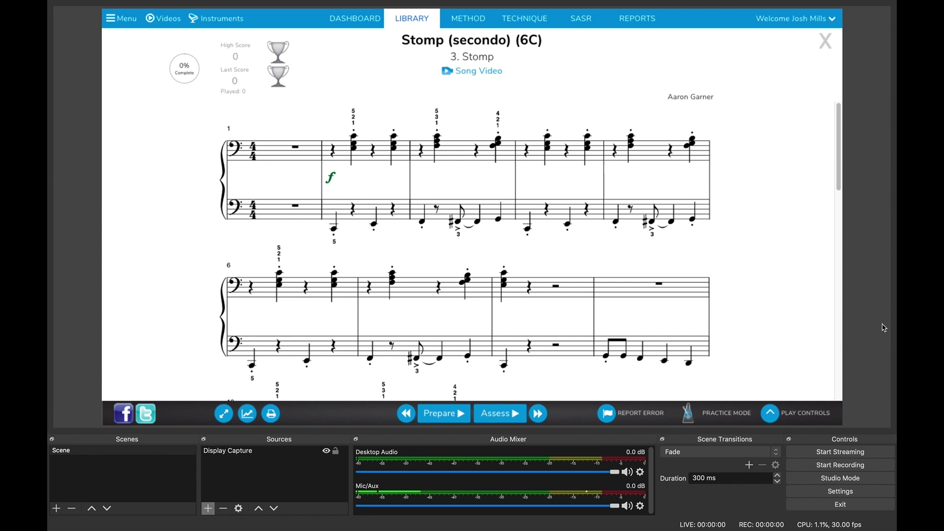
Add an iOS Camera source using the connected iPhone's overhead view of the keyboard.
left_click(208, 509)
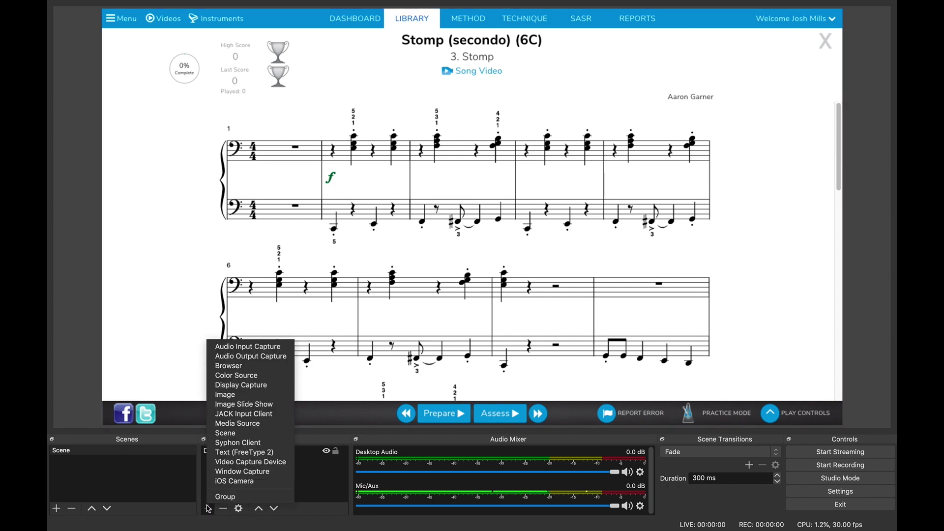
left_click(228, 484)
left_click(536, 143)
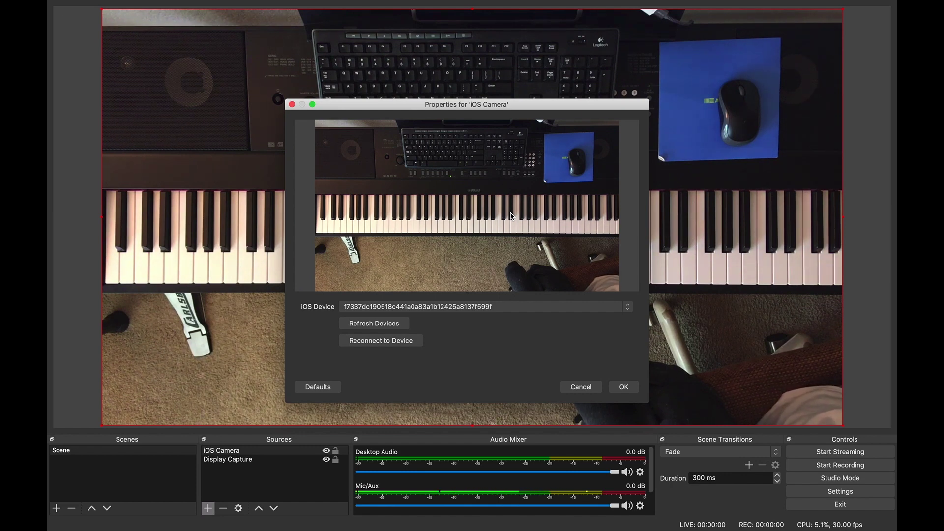
left_click(420, 308)
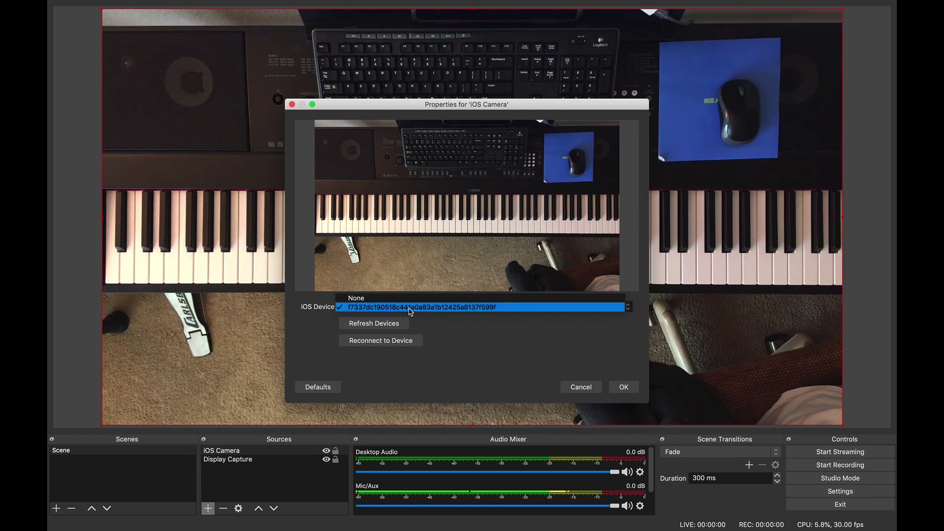
left_click(475, 342)
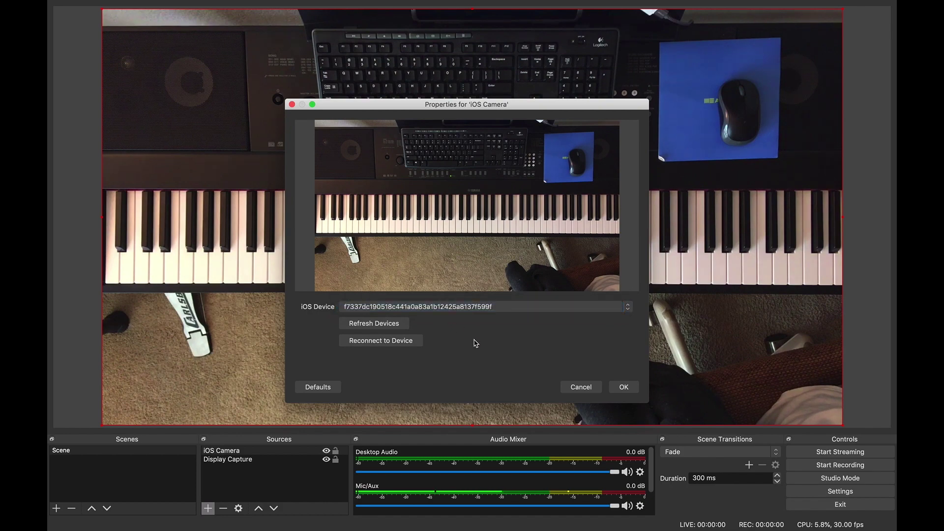
left_click(624, 387)
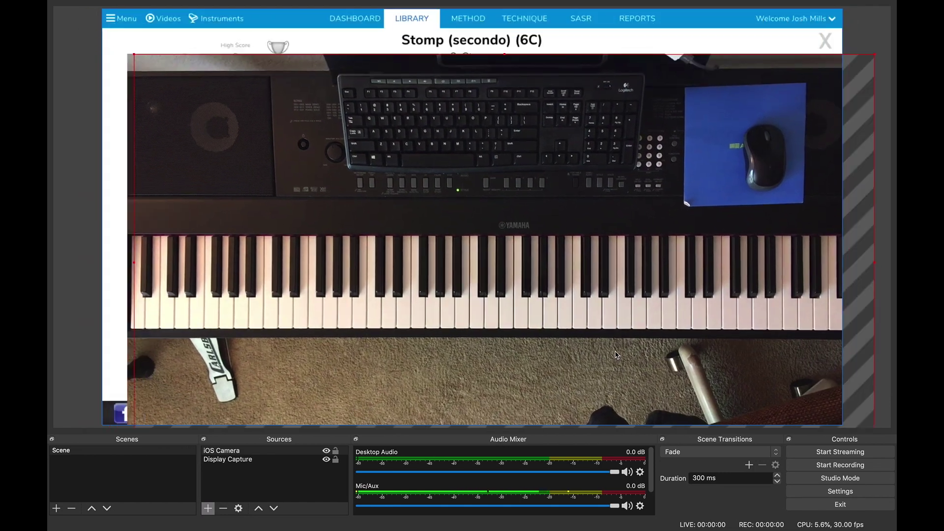
Open the iOS Camera's Filters and add a Crop/Pad effect filter with default zero crops.
left_click_drag(616, 355, 570, 298)
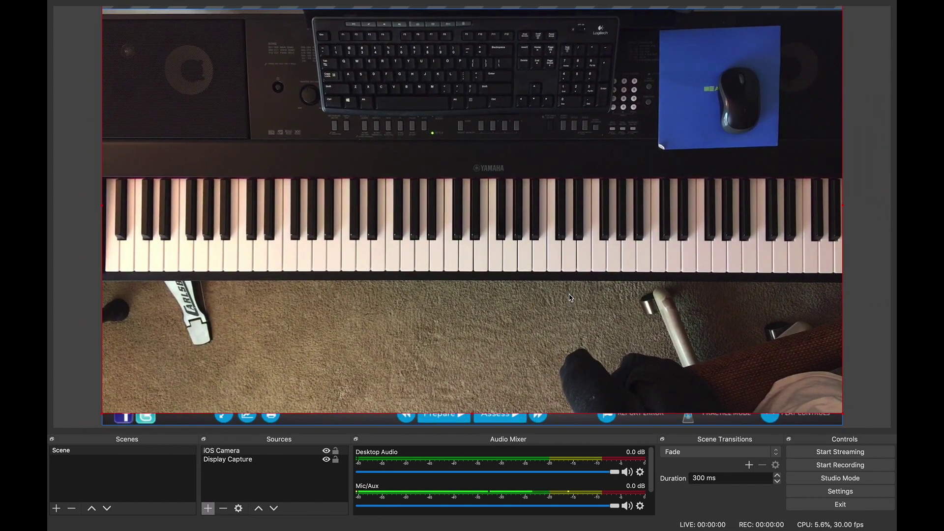
right_click(266, 339)
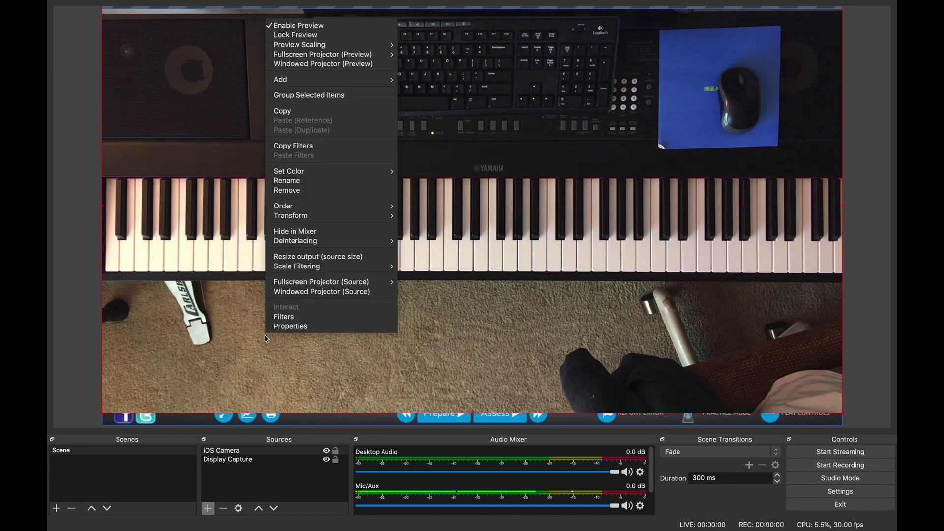
left_click(288, 317)
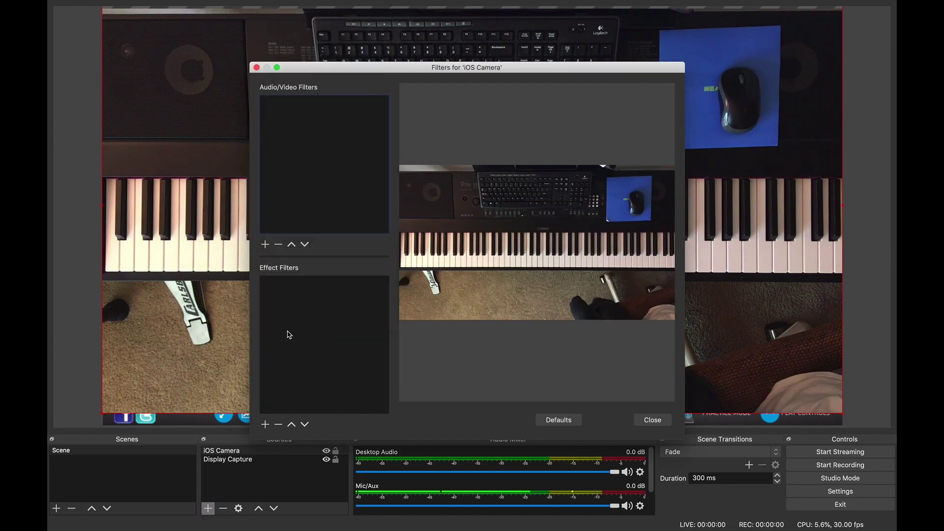
left_click(264, 427)
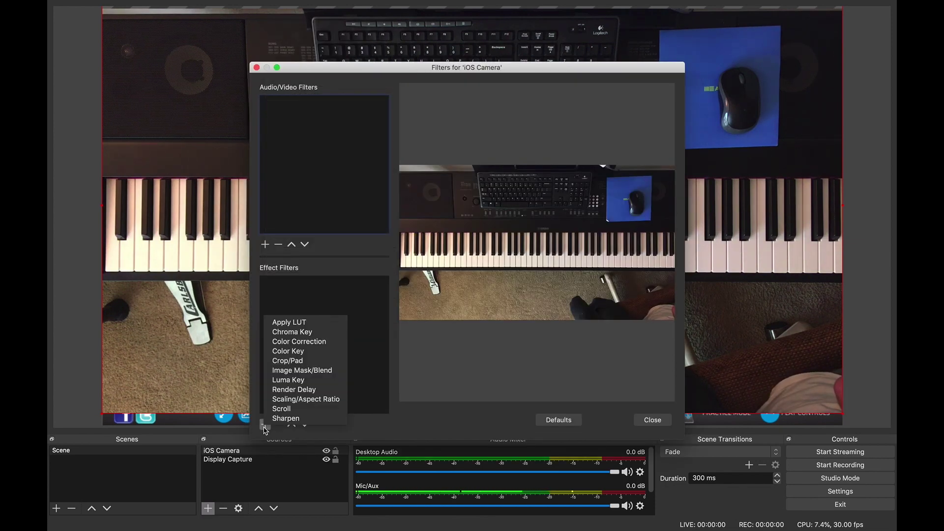
left_click(293, 362)
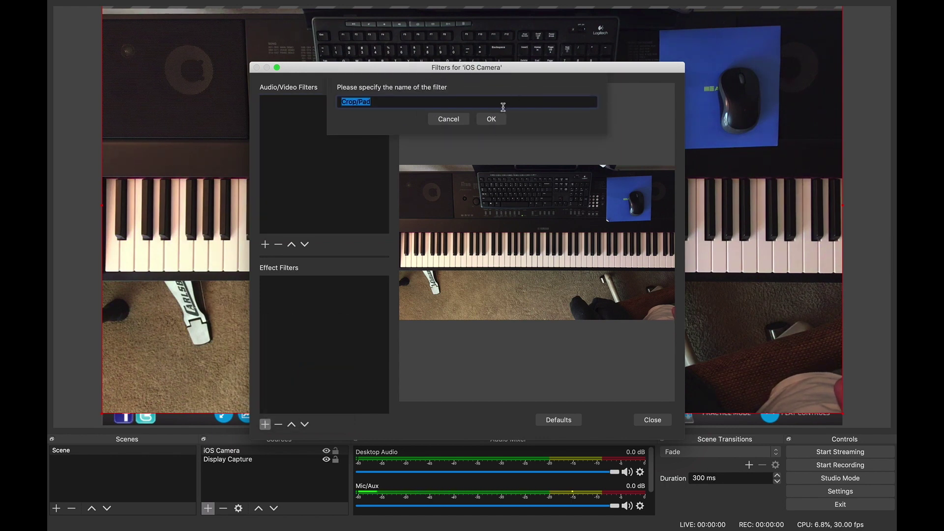
left_click(492, 119)
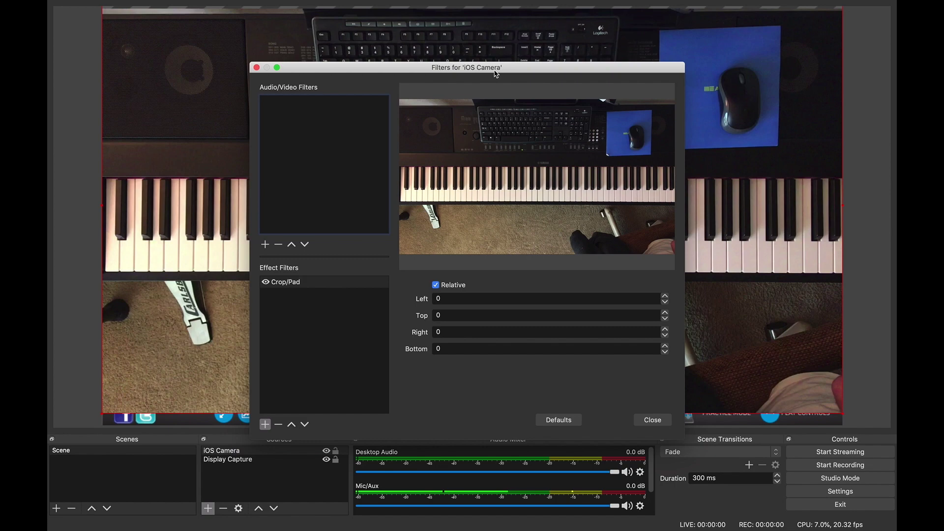
Set the Crop/Pad filter's Top crop to 457.
left_click_drag(496, 73, 850, 228)
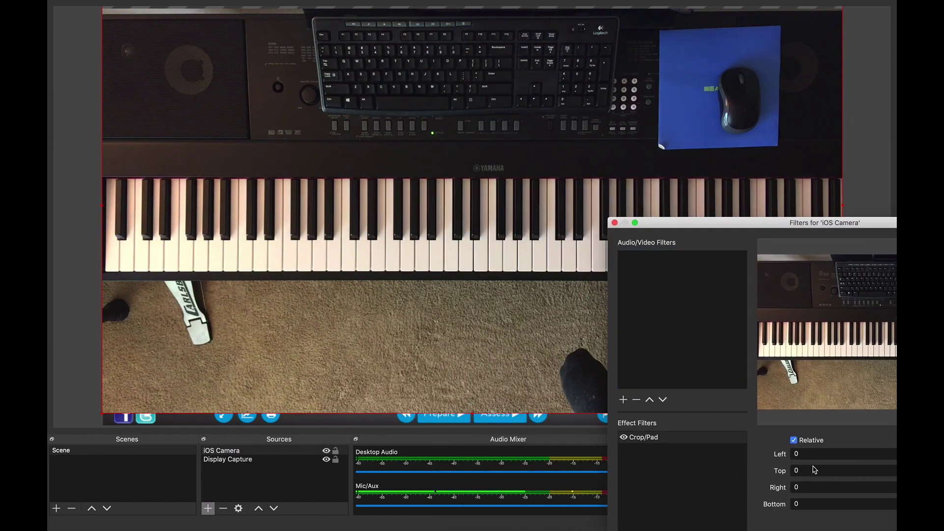
scroll(812, 470, "up", 15)
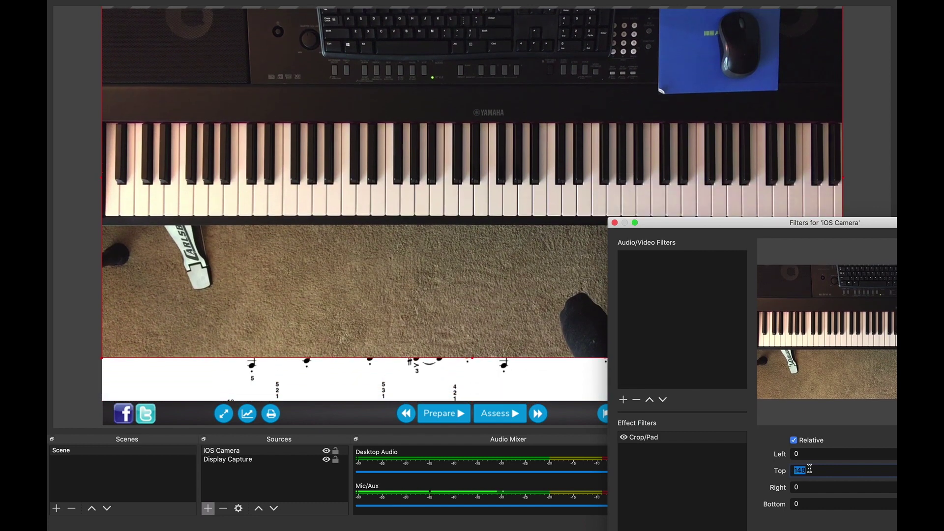
scroll(810, 470, "up", 20)
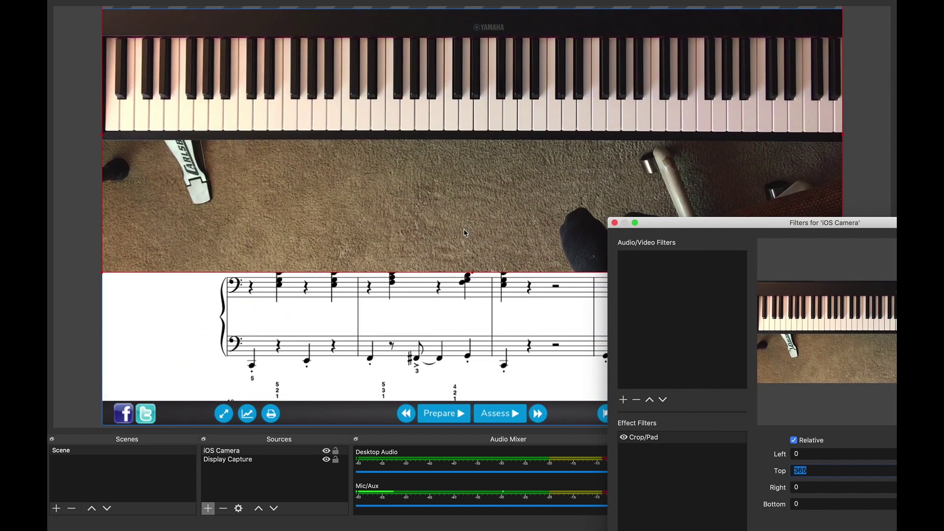
left_click_drag(466, 233, 474, 290)
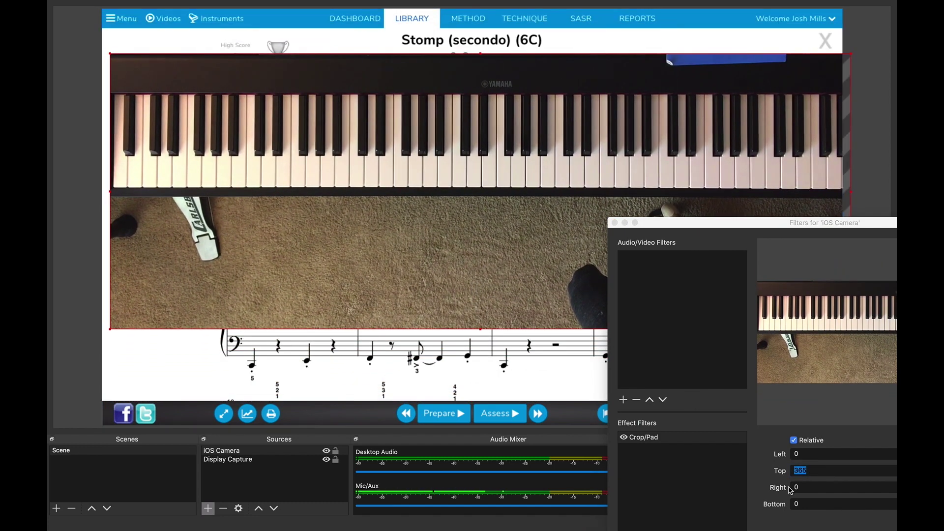
left_click(817, 477)
scroll(816, 476, "up", 8)
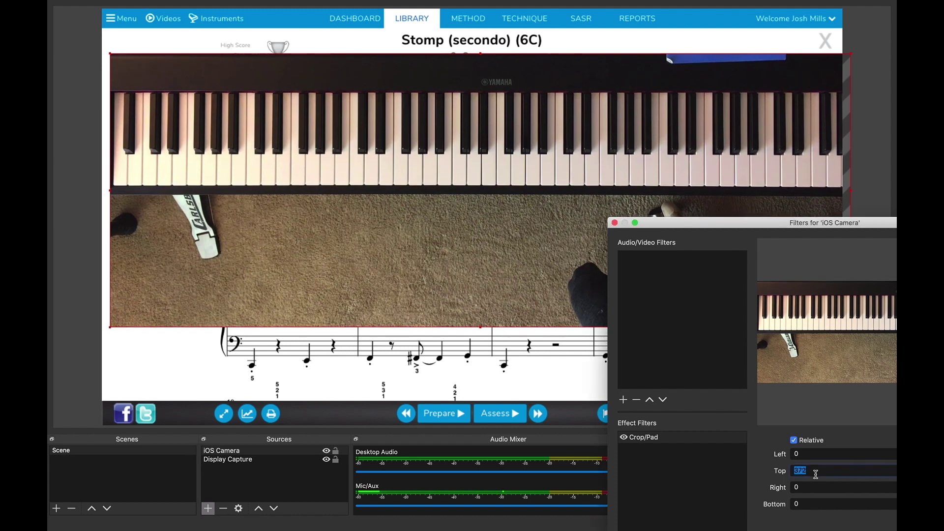
scroll(816, 475, "up", 5)
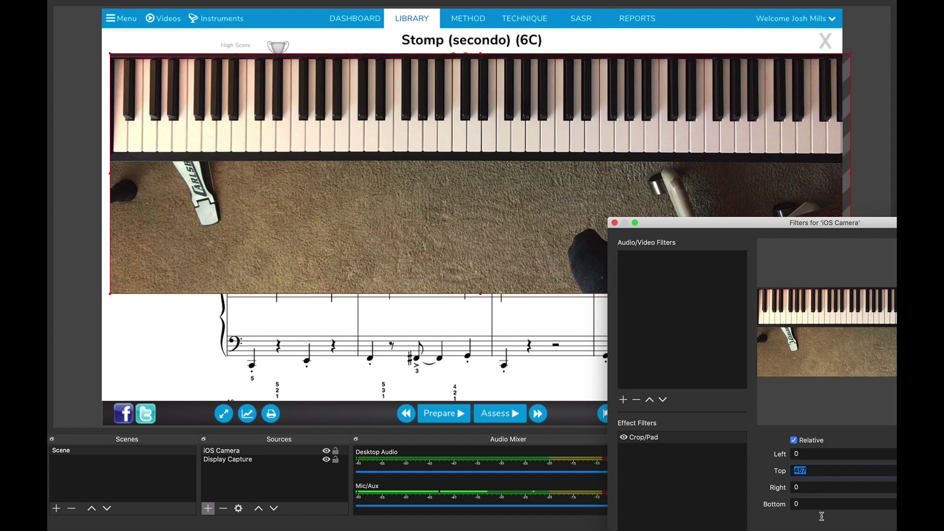
Set the Bottom crop to 347 and close the Filters window.
left_click(806, 504)
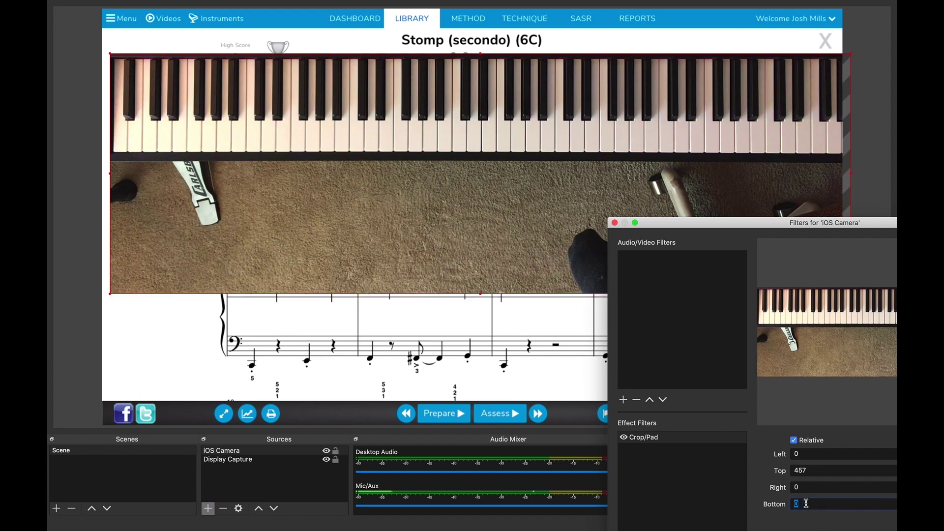
scroll(807, 503, "up", 15)
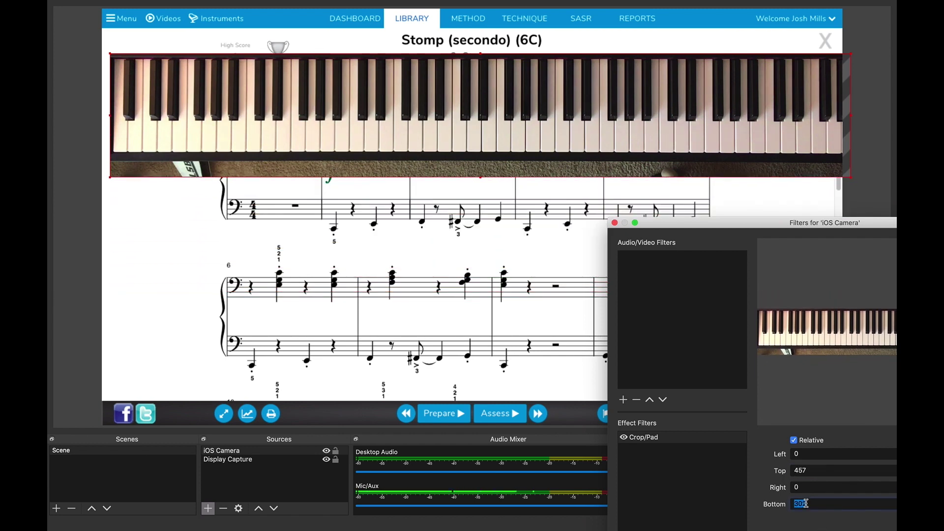
scroll(806, 503, "up", 10)
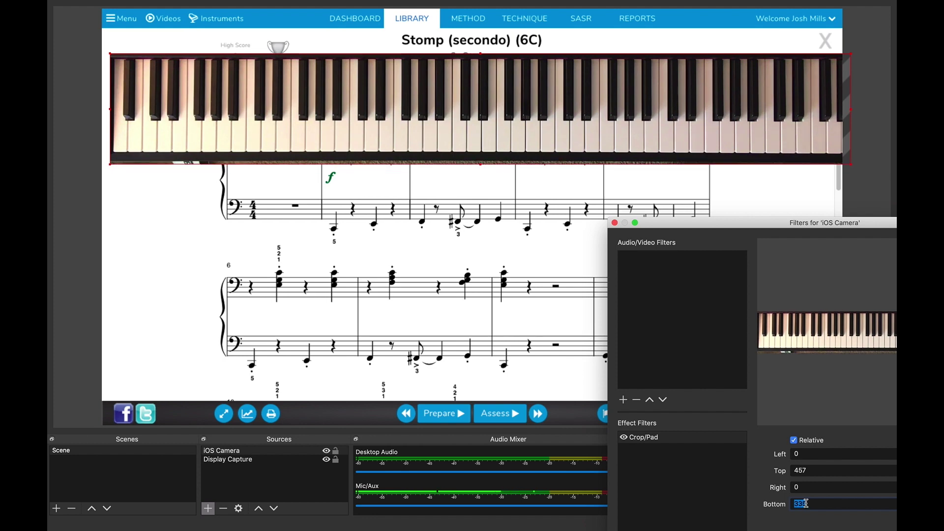
scroll(807, 504, "up", 10)
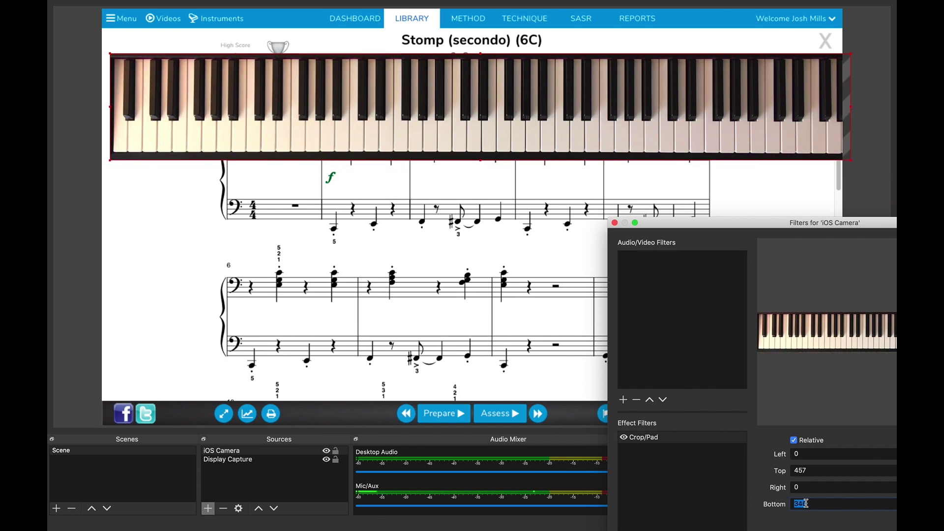
scroll(807, 504, "up", 3)
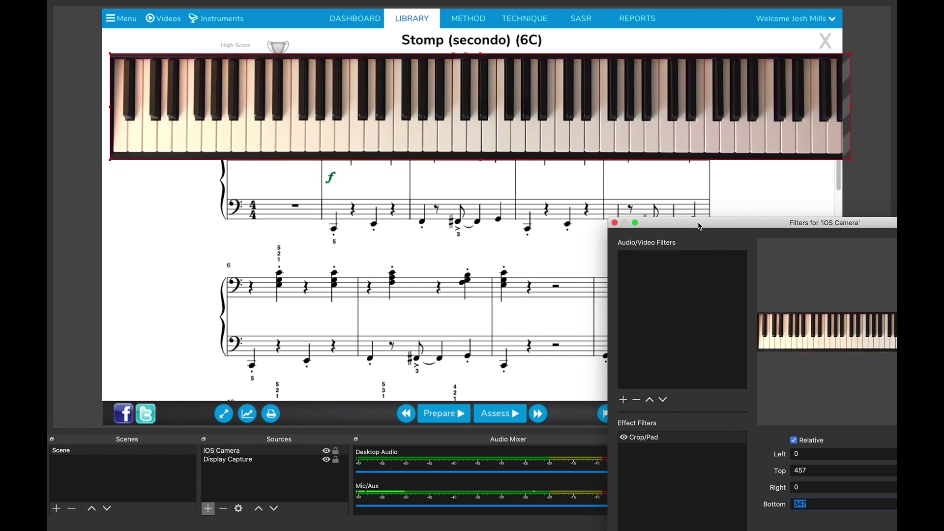
left_click_drag(699, 226, 243, 61)
left_click(551, 411)
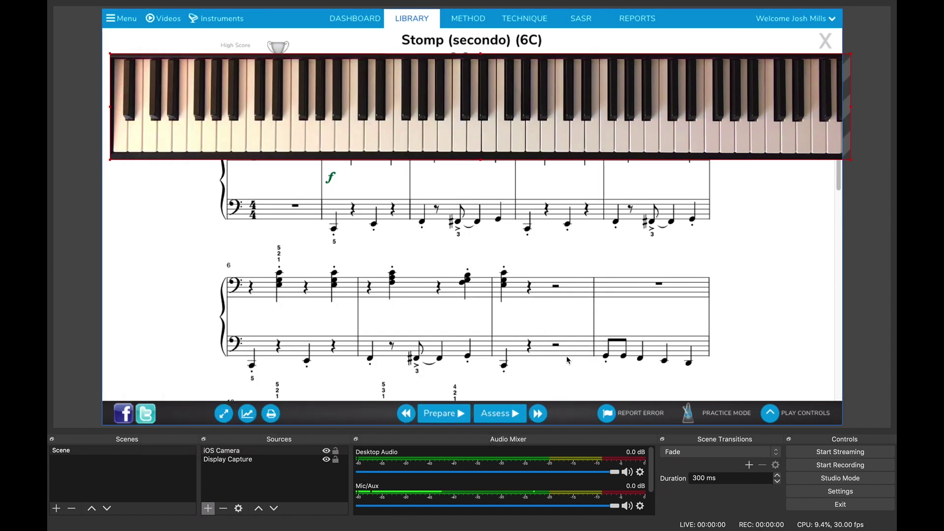
Drag the keyboard camera strip down to the canvas bottom, snapped to the left edge.
left_click_drag(575, 120, 568, 379)
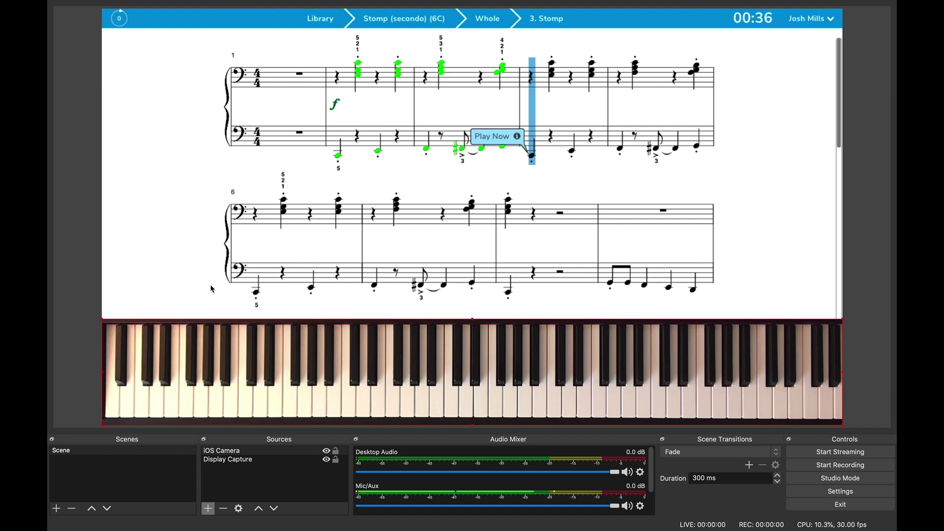
Drag the Mic/Aux volume slider fully left to -inf dB, cancelling the accidental Add Source dialog.
scroll(600, 472, "down", 1)
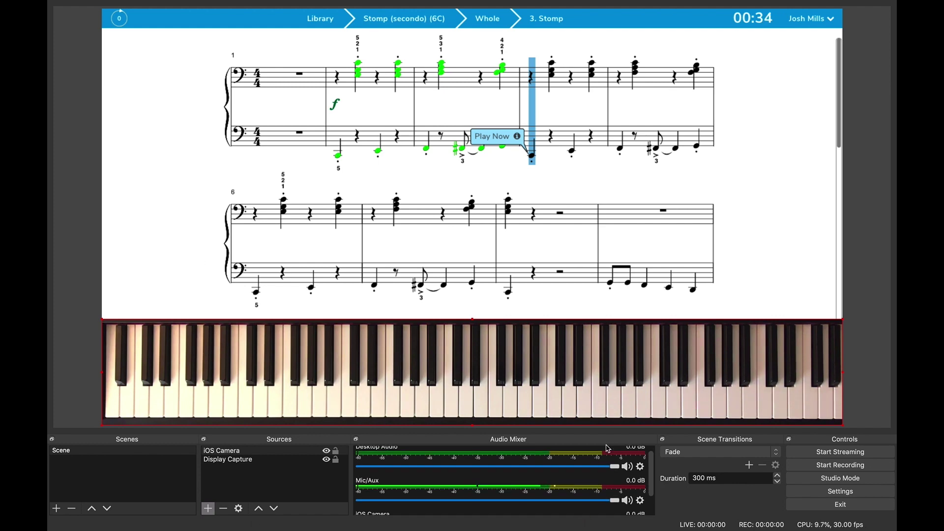
scroll(413, 458, "down", 2)
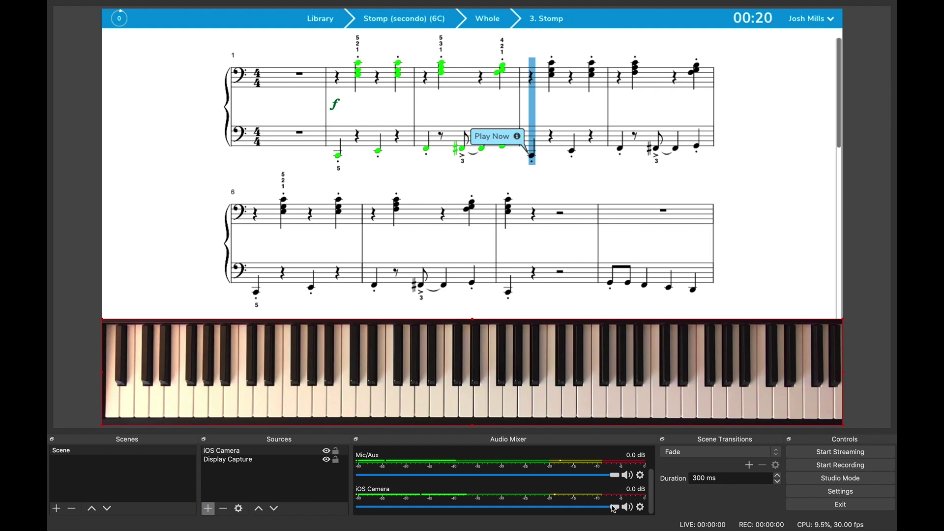
left_click(208, 508)
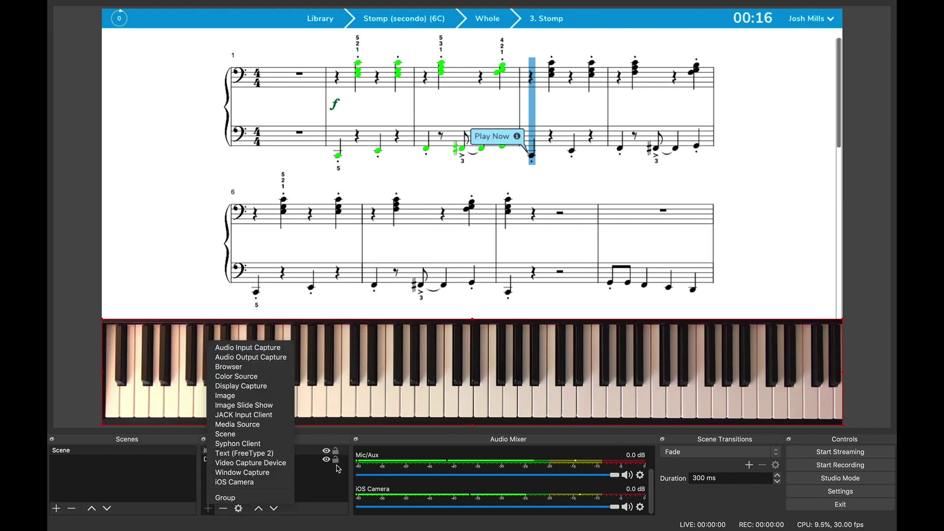
left_click(369, 439)
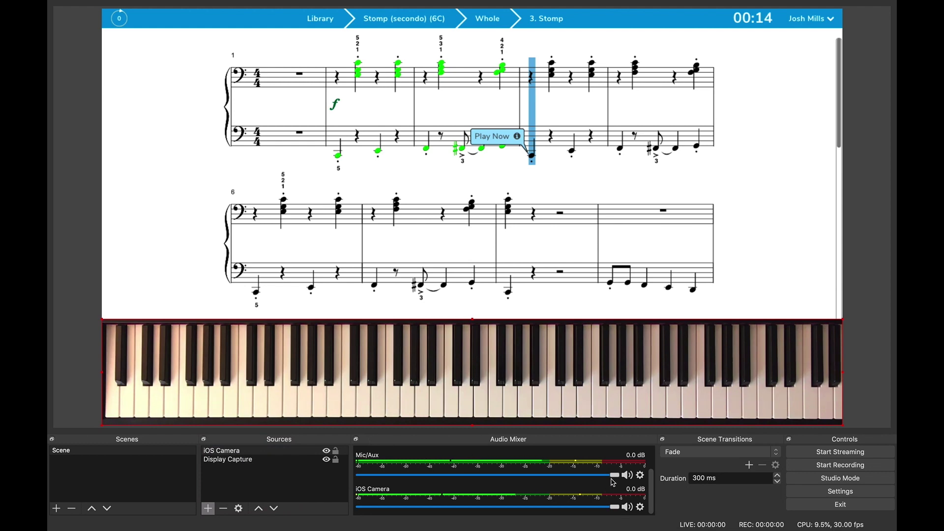
left_click_drag(615, 476, 350, 478)
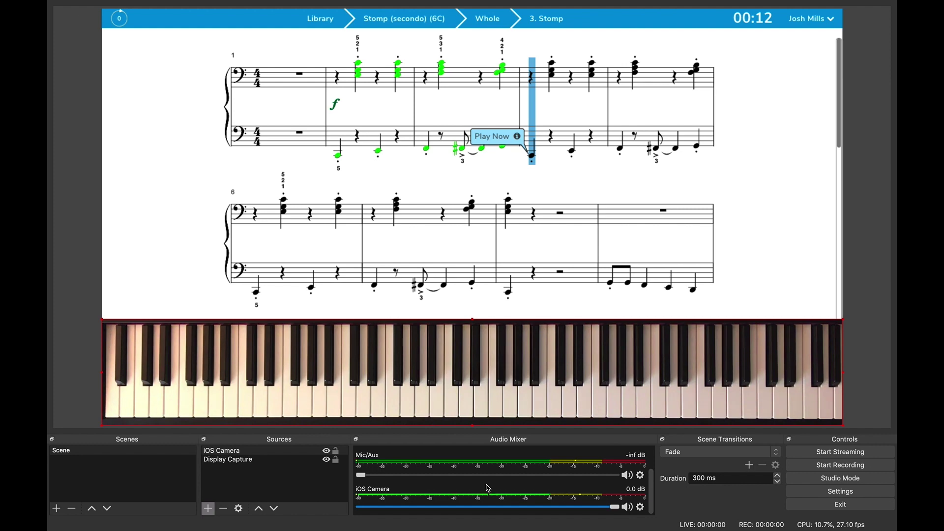
left_click(209, 510)
left_click(238, 355)
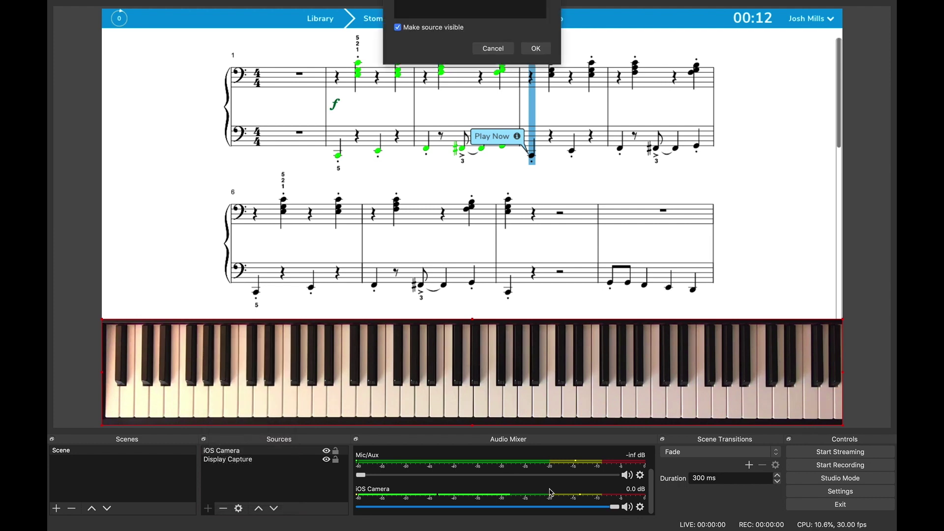
left_click(491, 141)
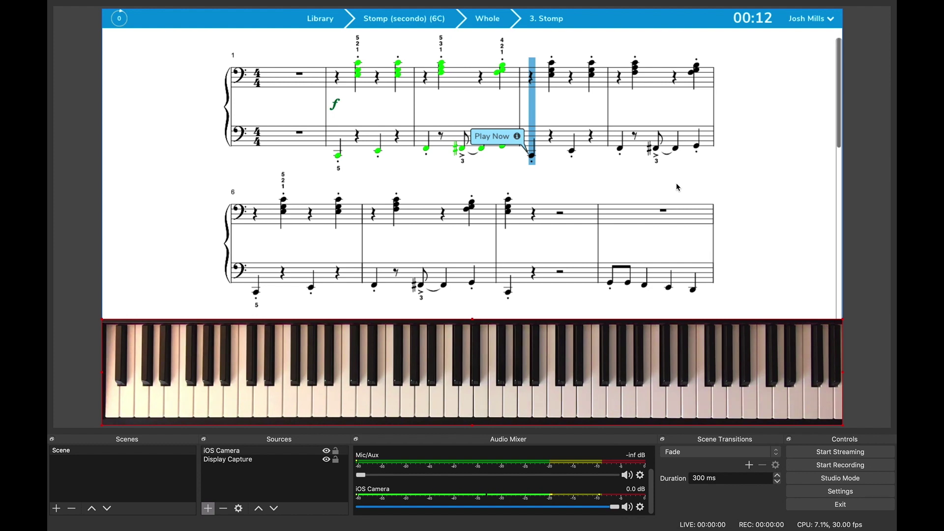
Click empty preview space to deselect the iOS Camera source and remove its red outline.
left_click(878, 366)
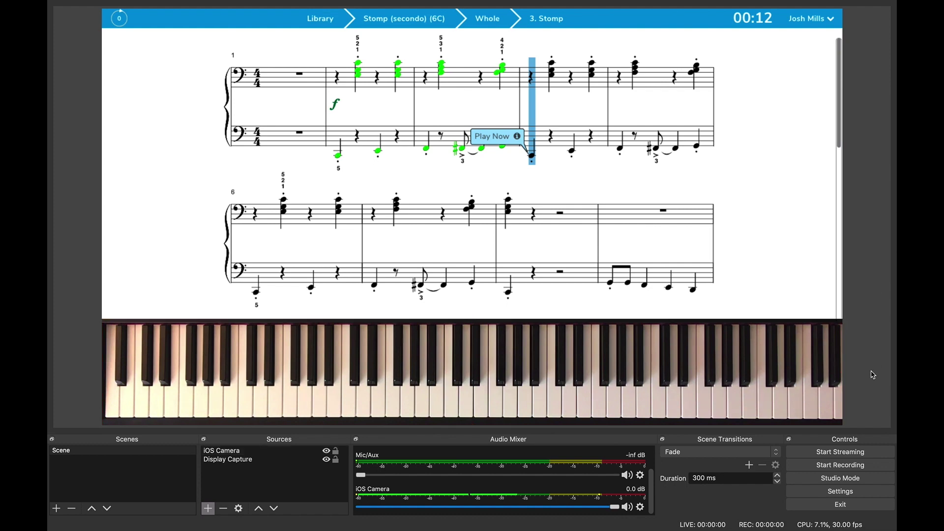